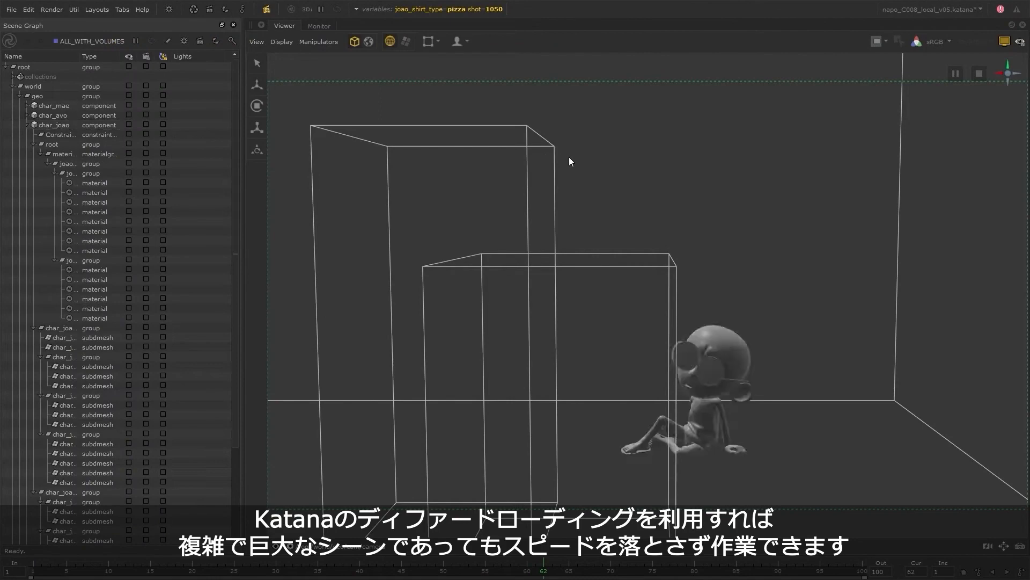
Step: Expand Env_house in the scene graph and open the full branch of its sofas group to load the sofas
scroll(236, 125, "down", 4)
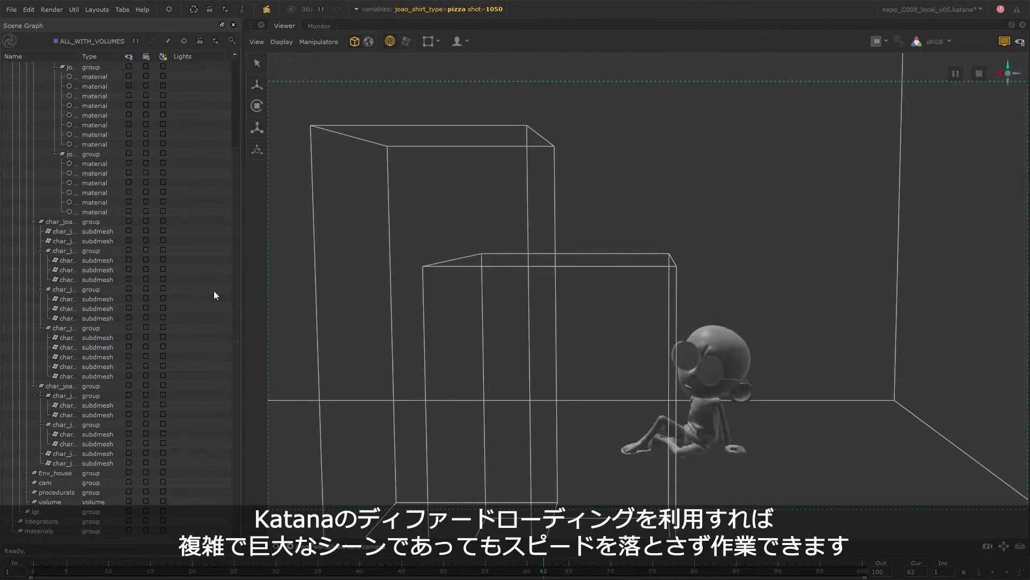
left_click(28, 472)
scroll(34, 480, "down", 3)
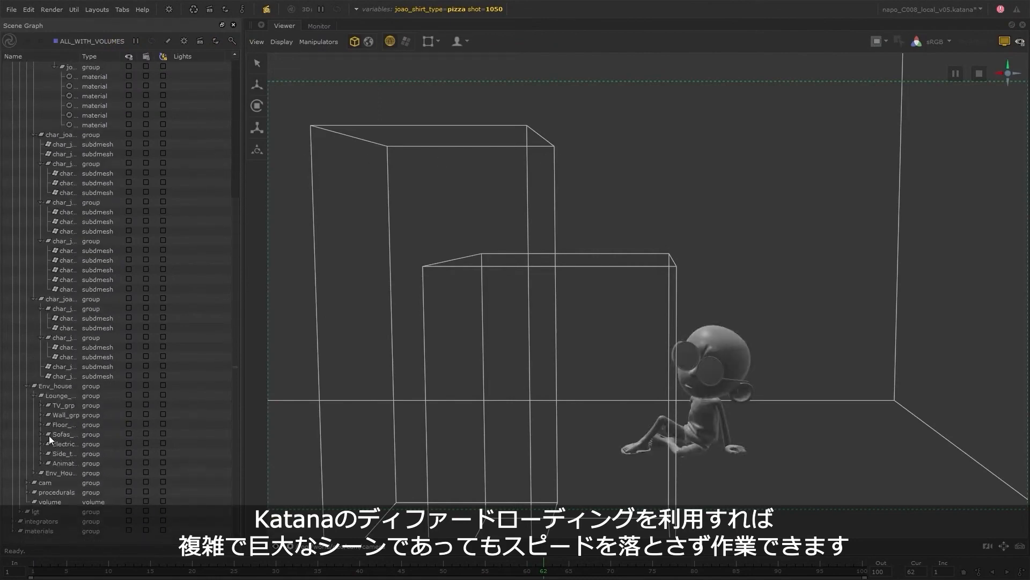
right_click(67, 435)
left_click(89, 444)
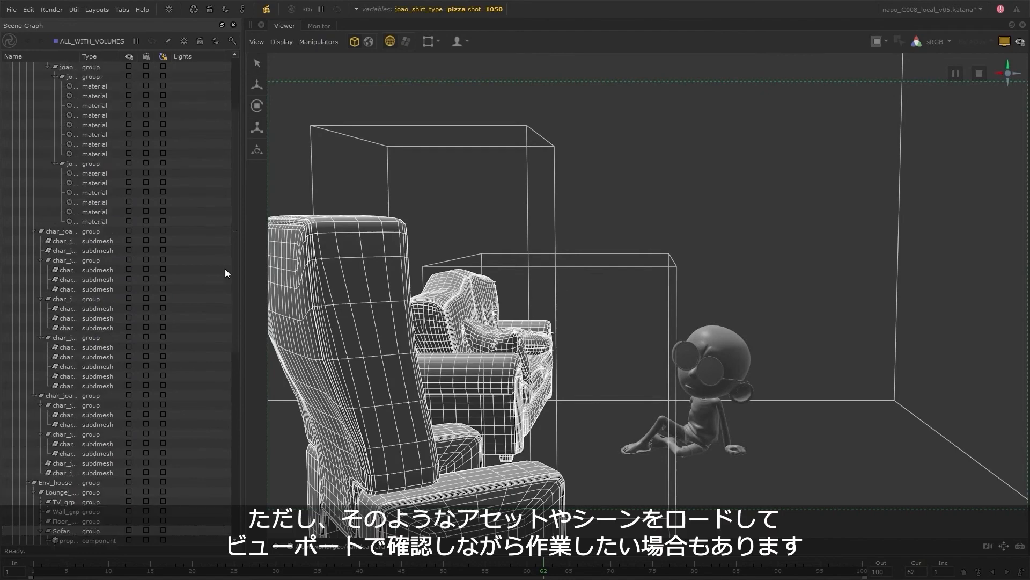
Step: Expand the full branches of the char_mae and char_avo components to load both characters in the viewer
scroll(188, 231, "up", 4)
right_click(71, 106)
left_click(90, 116)
scroll(91, 161, "down", 10)
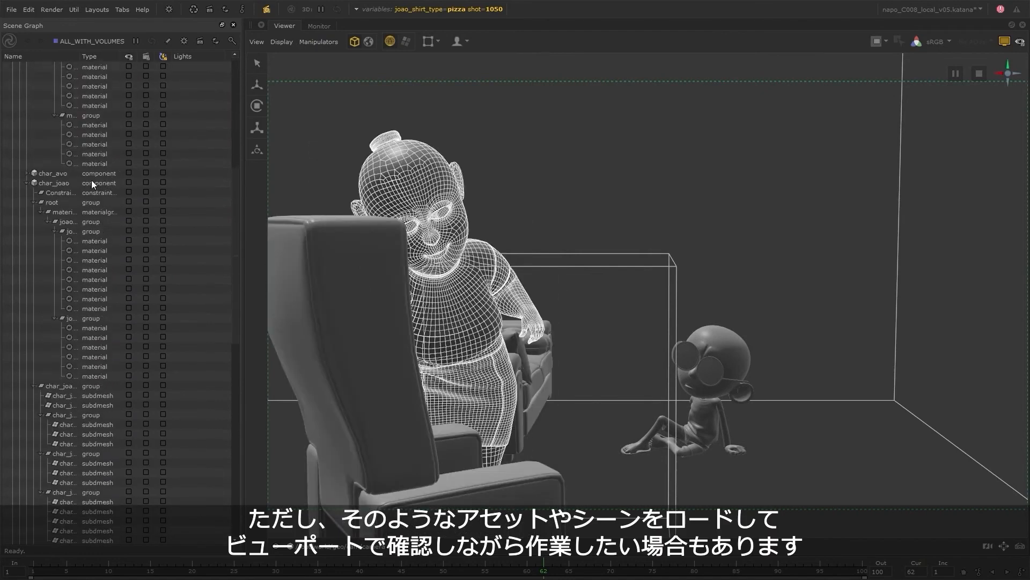
right_click(78, 172)
left_click(91, 180)
left_click(508, 220)
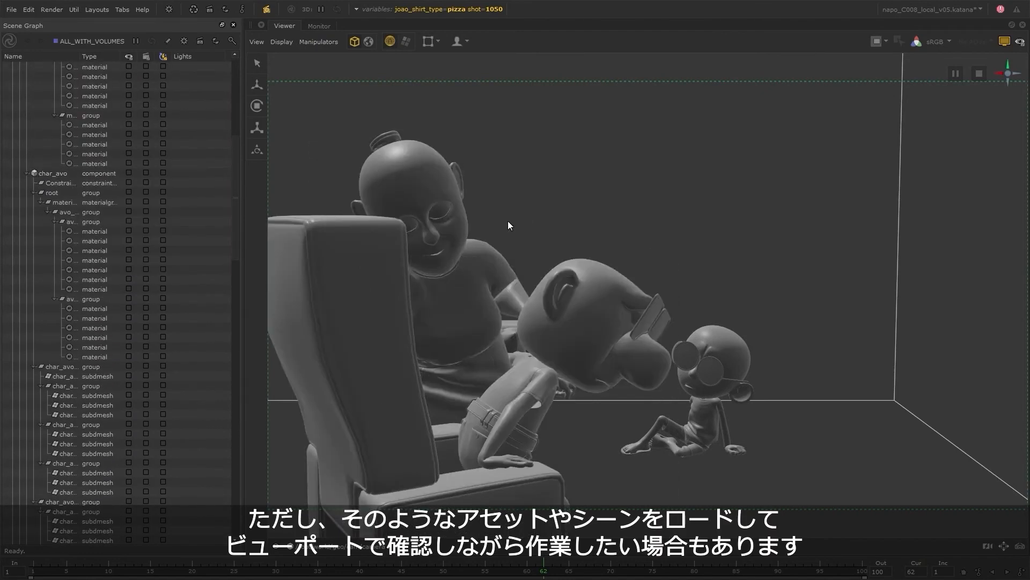
left_click_drag(237, 204, 240, 117)
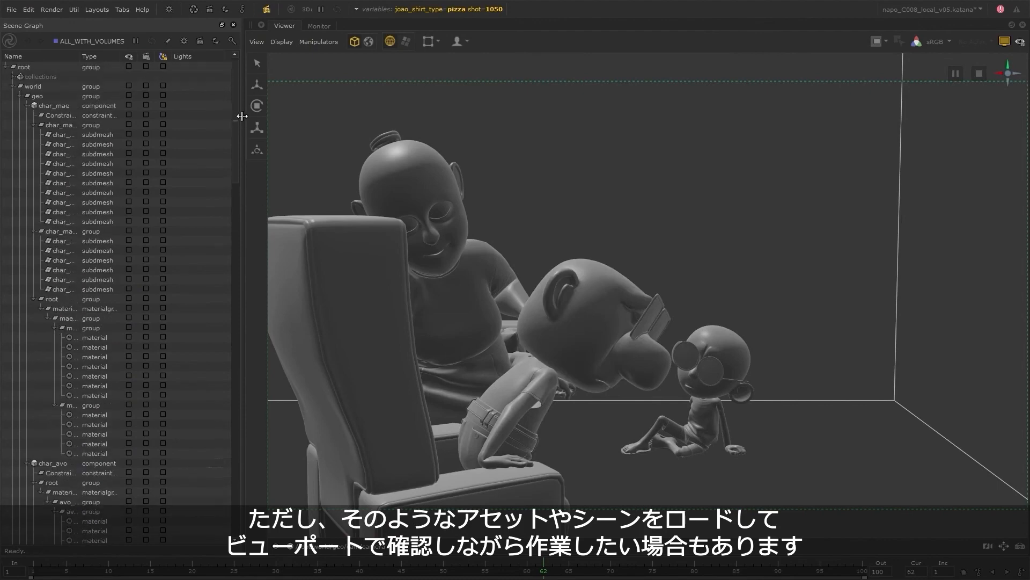
left_click(66, 68)
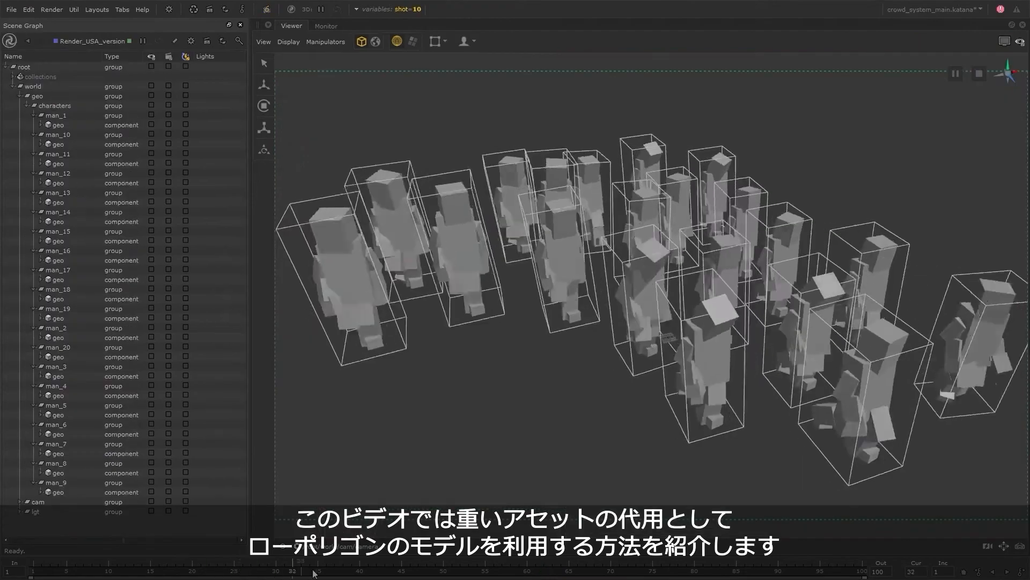
Step: Scrub the timeline to review the walking crowd animation
mouse_move(768, 573)
left_mouse_down()
mouse_move(102, 565)
mouse_move(773, 572)
left_mouse_up()
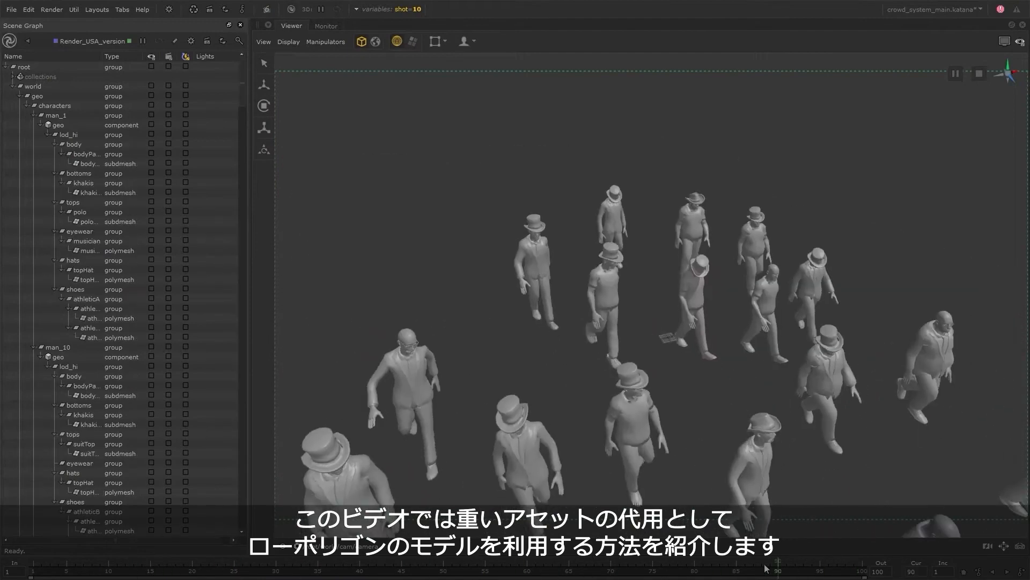
left_click_drag(767, 568, 607, 571)
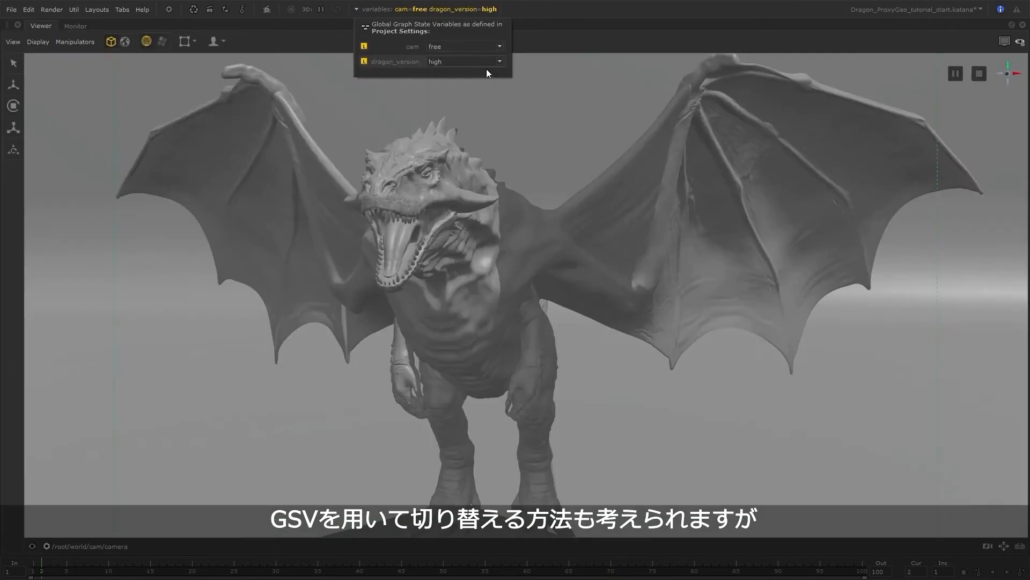
Step: Switch the dragon_version variable back and forth between low and high to compare the two dragon models
left_click(486, 63)
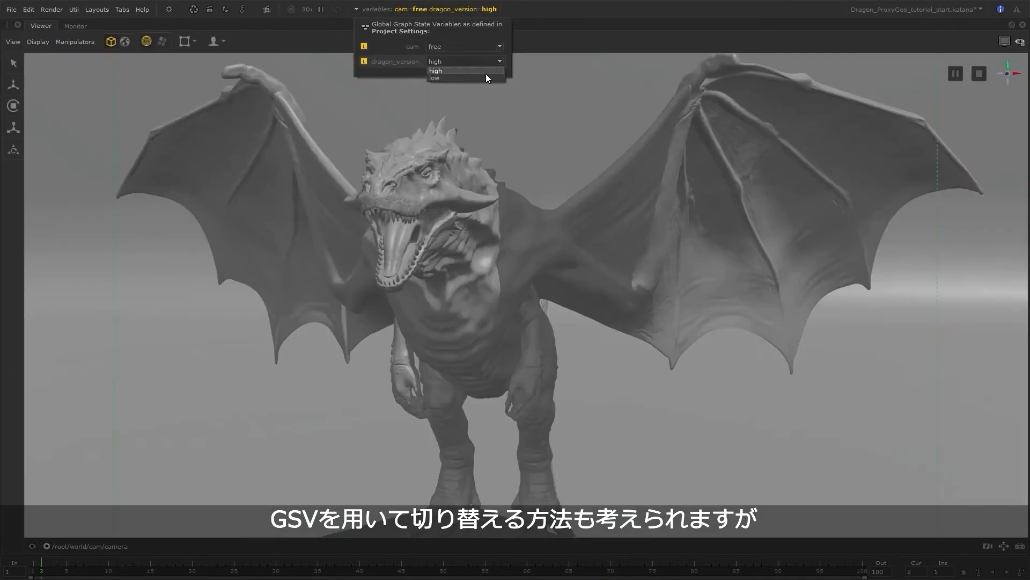
left_click(485, 75)
left_click(484, 62)
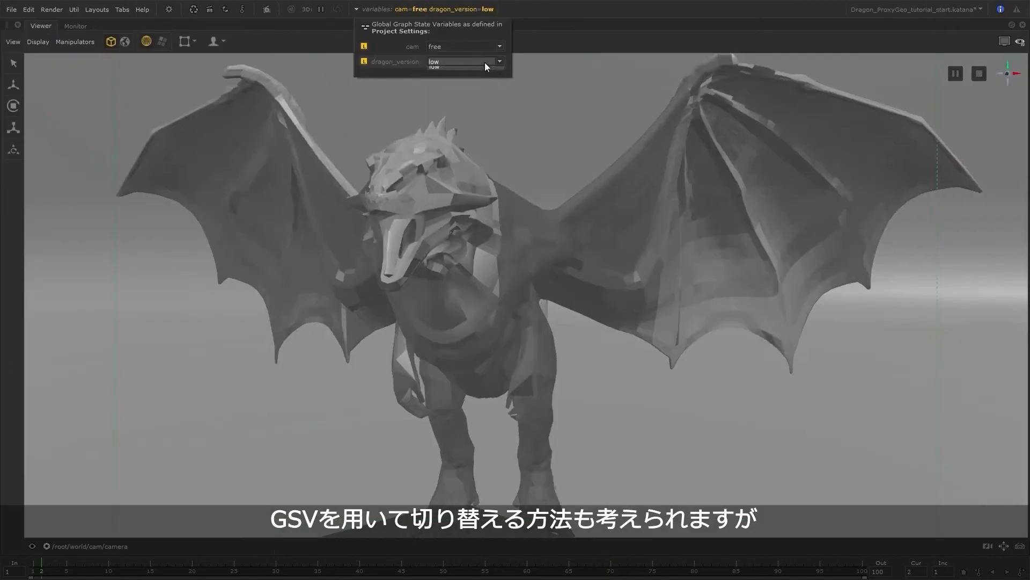
left_click(485, 69)
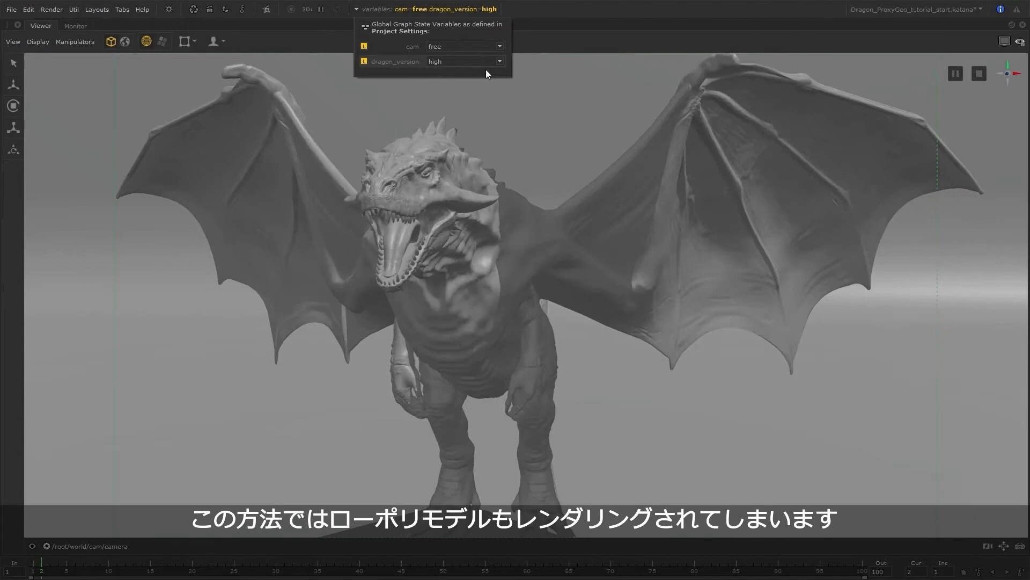
left_click(485, 63)
left_click(484, 78)
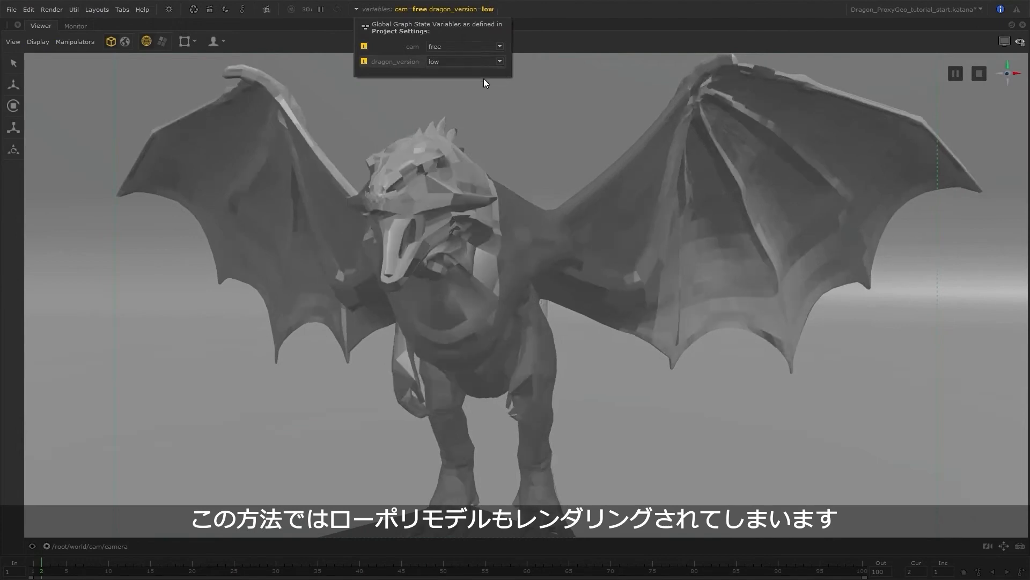
left_click(482, 63)
left_click(482, 71)
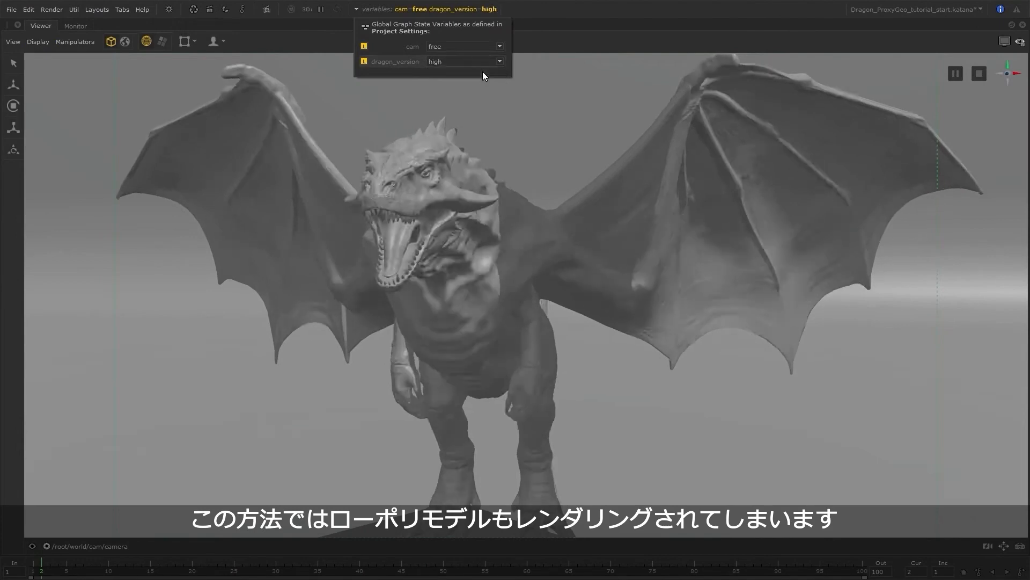
left_click(482, 62)
left_click(482, 78)
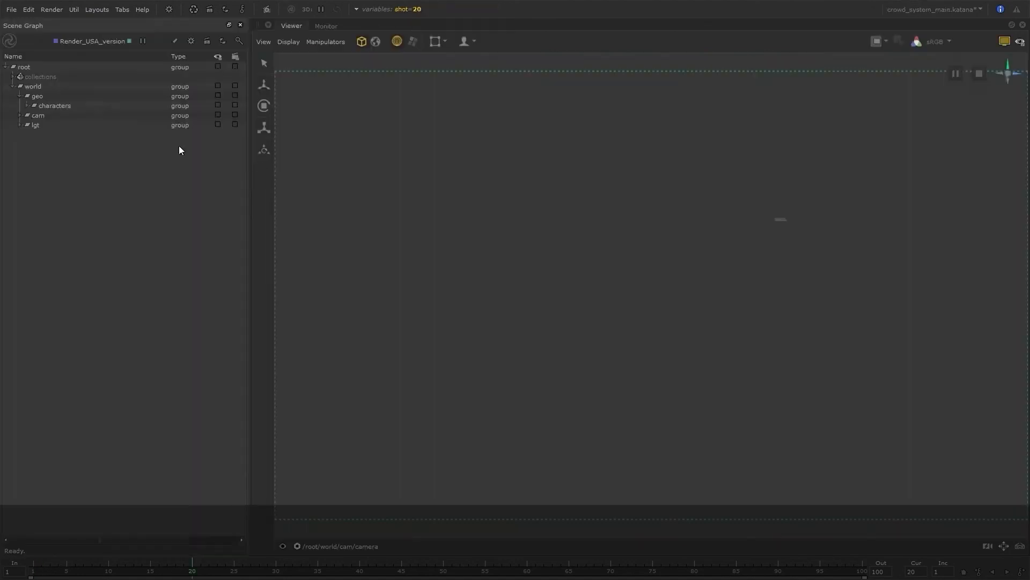
Step: Expand the characters group in the scene graph down to its component locations
left_click(26, 105)
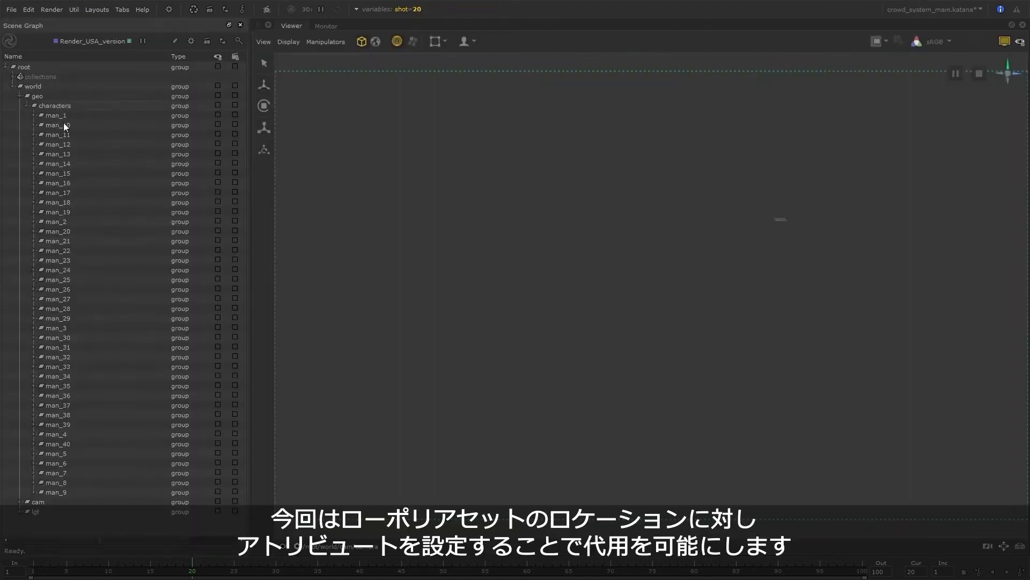
right_click(121, 106)
mouse_move(247, 121)
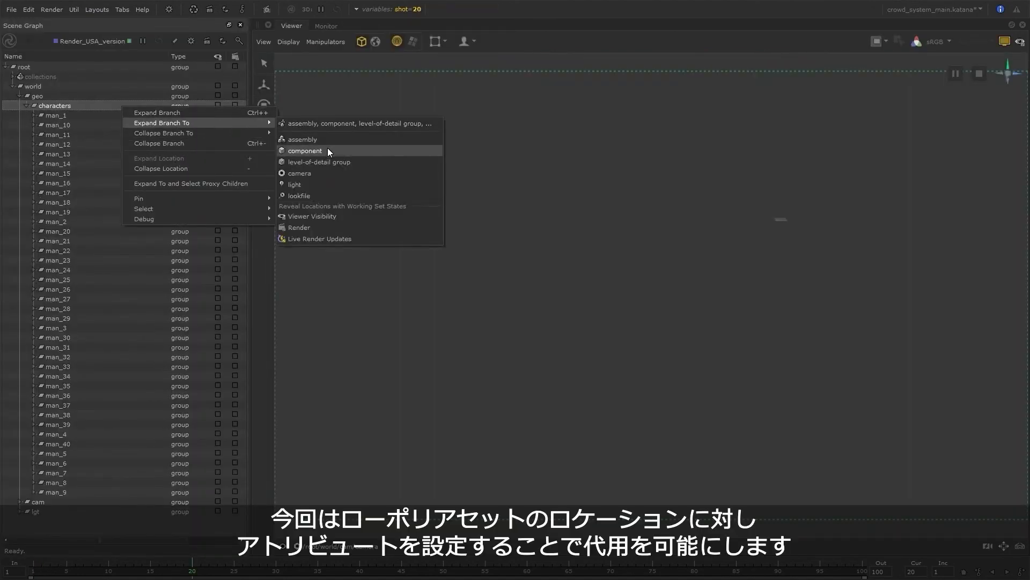
left_click(328, 150)
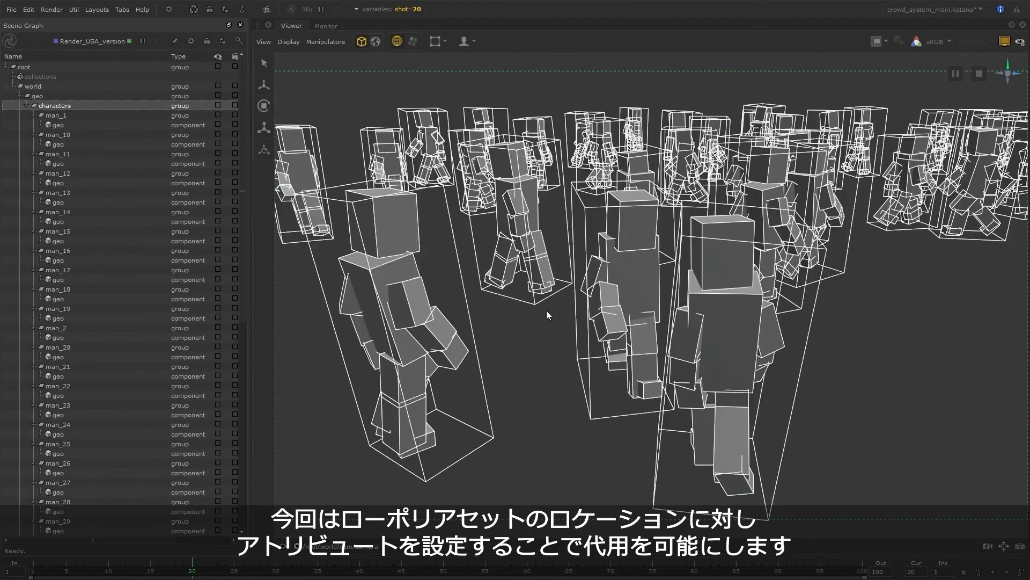
Step: Select the man_17 proxy figure and expand the full branch of its geo component to load the detailed model
left_click(729, 312)
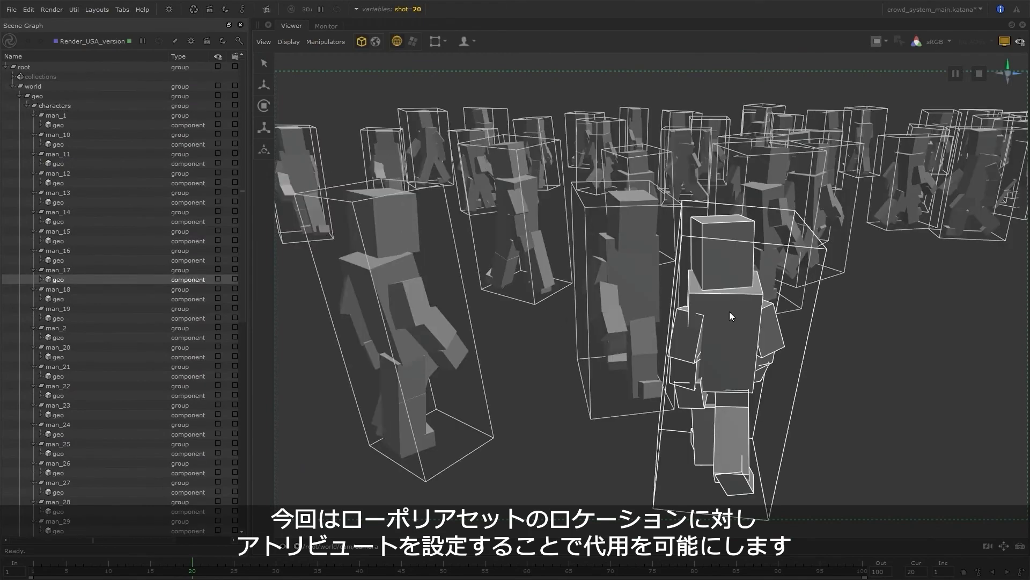
right_click(73, 281)
left_click(153, 288)
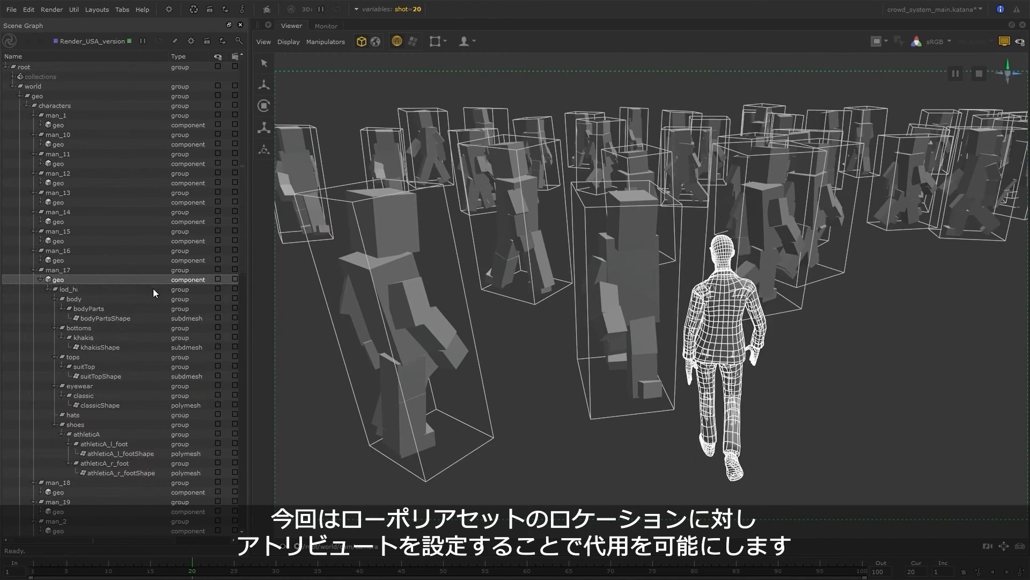
left_click(41, 280)
left_click(41, 280)
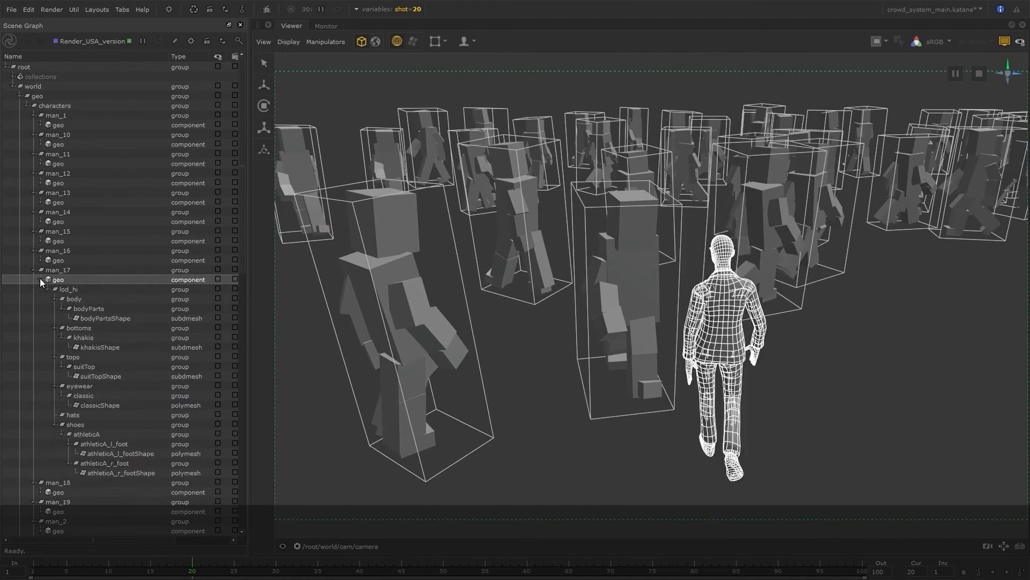
left_click(41, 280)
left_click(41, 279)
Step: Select the man_31 proxy figure and expand the full branch of its geo component
left_click(627, 280)
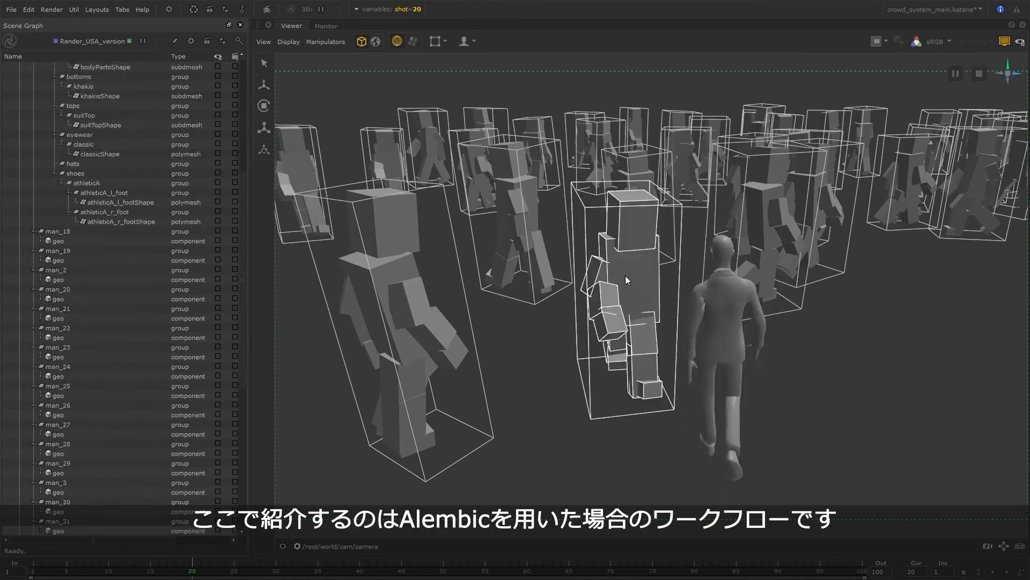
scroll(93, 383, "down", 5)
right_click(61, 385)
left_click(90, 392)
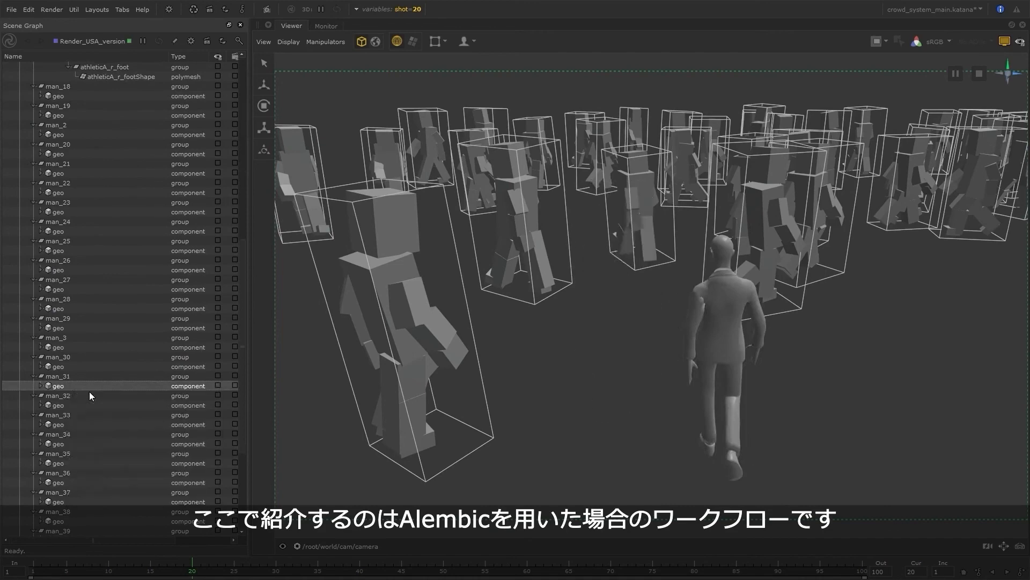
Step: Expand the full branch of the man_26 geo component and clear the selection
left_click(385, 283)
right_click(73, 270)
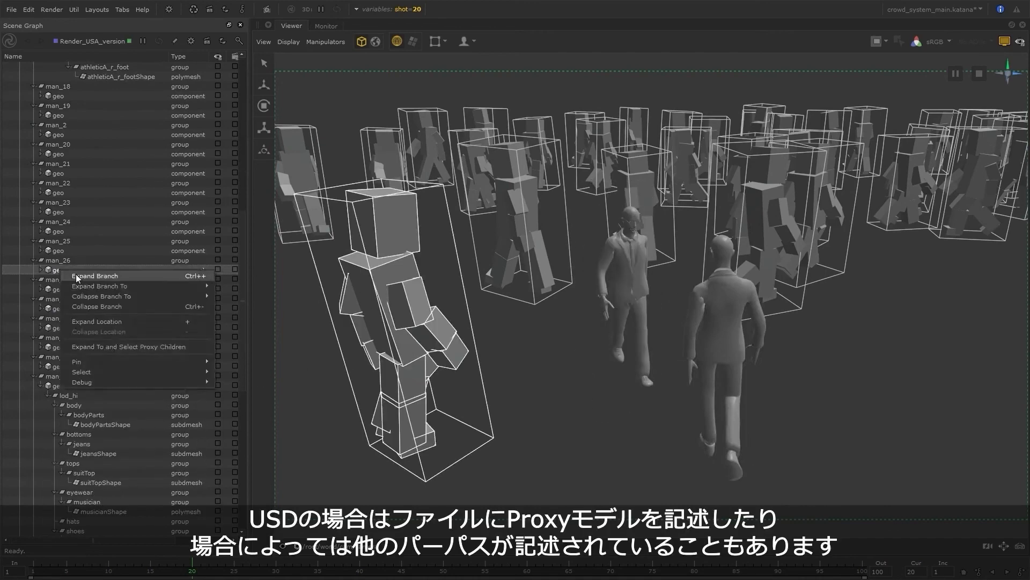
left_click(79, 273)
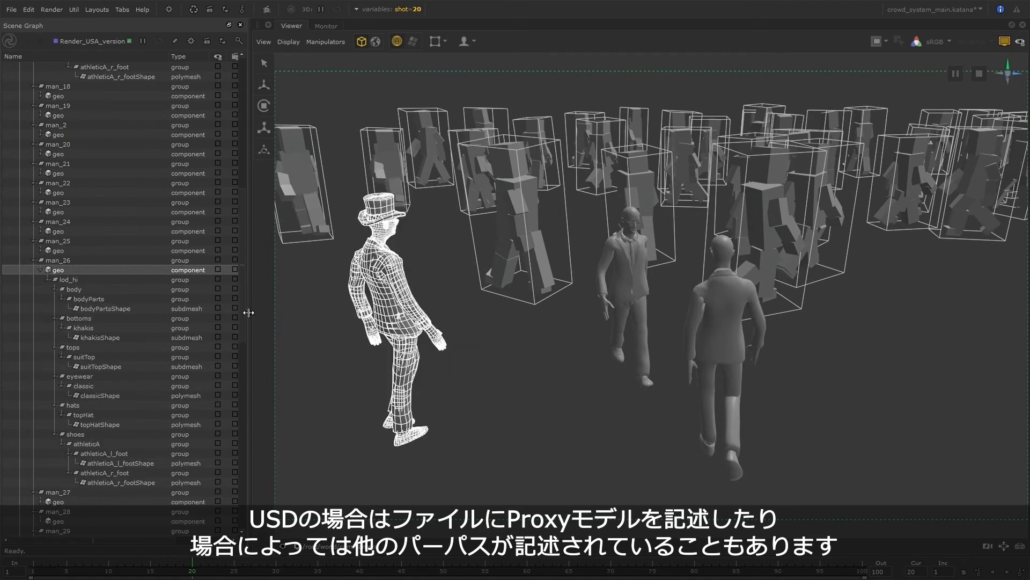
left_click(460, 394)
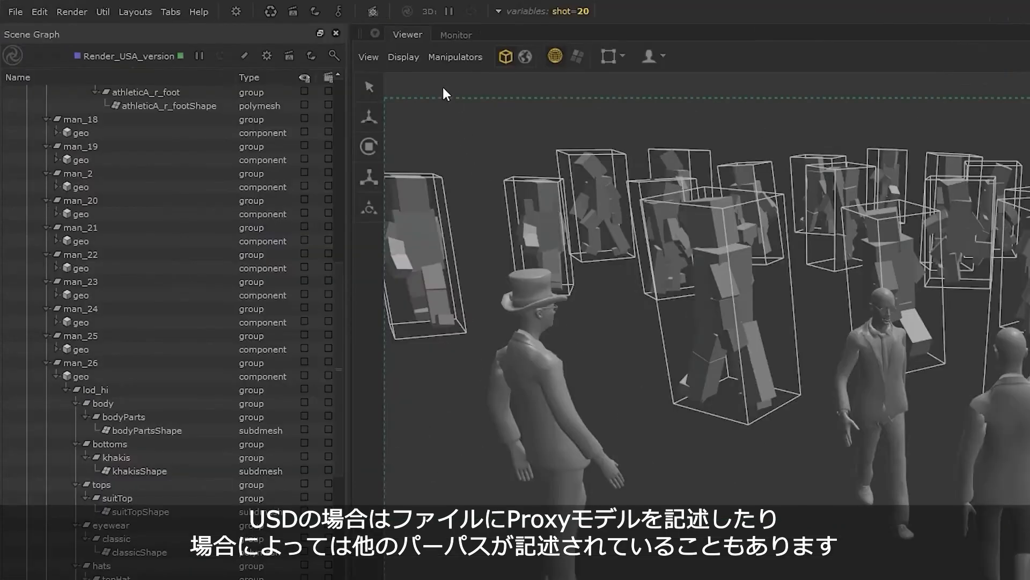
Step: Show the list of display purposes available for the viewer
left_click(408, 57)
mouse_move(486, 178)
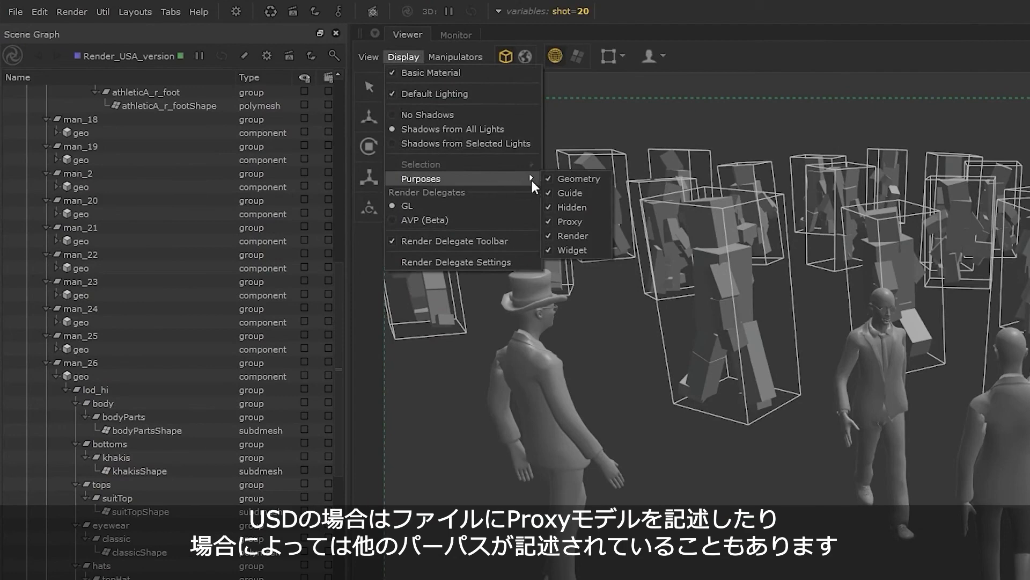
left_click(590, 250)
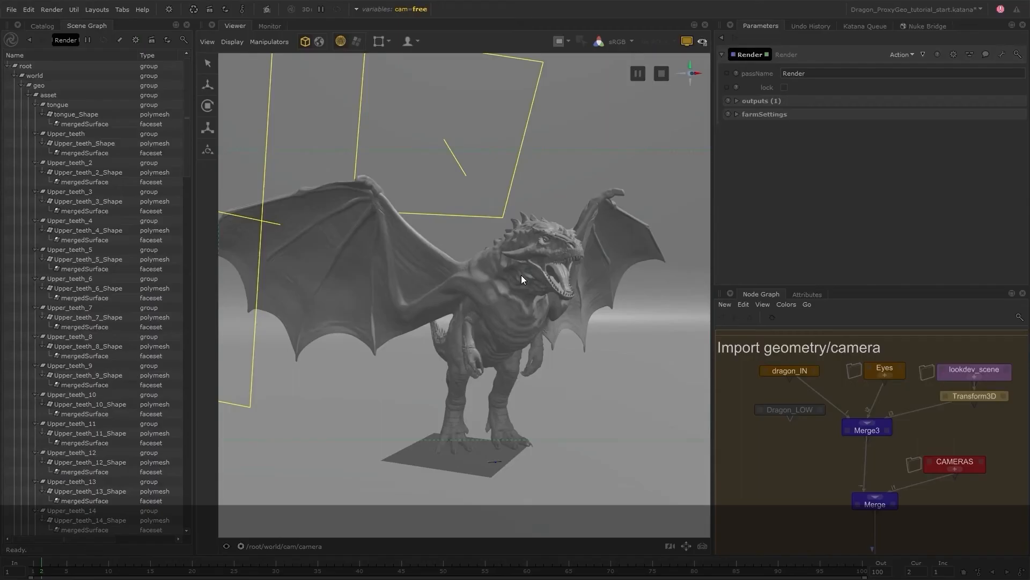
Step: Examine the high-poly dragon from several angles, including a close look at its head and neck
right_click_drag(547, 294, 624, 307, "alt")
left_click_drag(624, 307, 530, 306, "alt")
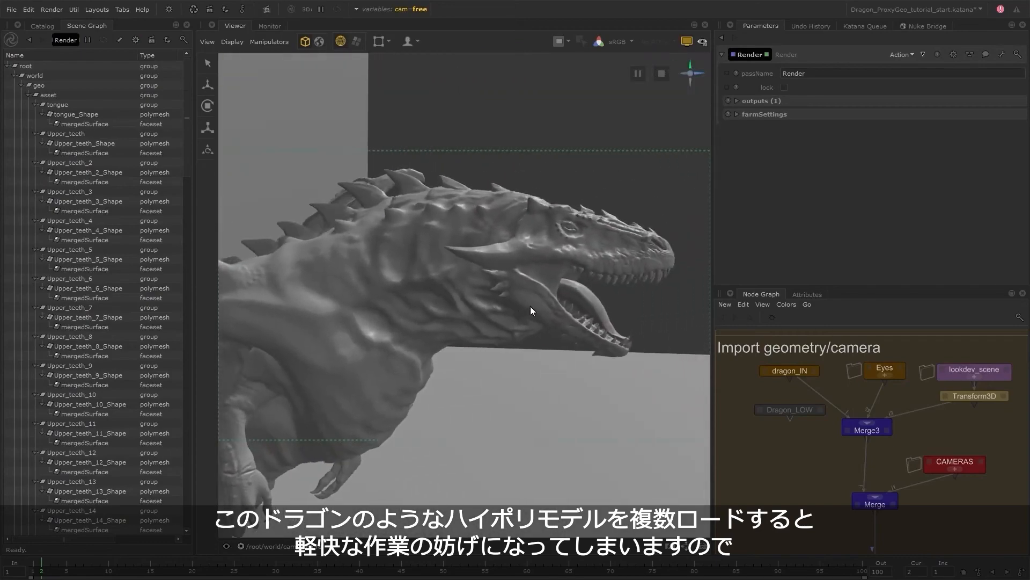
left_click(395, 319)
left_click_drag(394, 319, 302, 291, "alt")
left_click(303, 198)
right_click_drag(456, 247, 475, 266, "alt")
left_click_drag(475, 267, 538, 269, "alt")
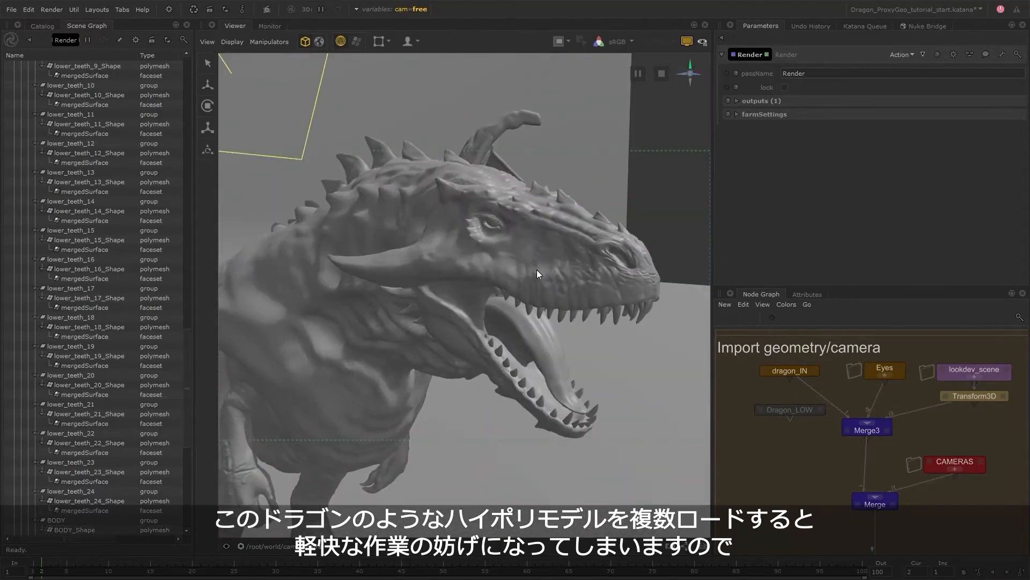
right_click_drag(535, 272, 471, 278, "alt")
mouse_move(471, 278)
left_mouse_down("alt")
mouse_move(539, 255)
mouse_move(481, 268)
left_mouse_up("alt")
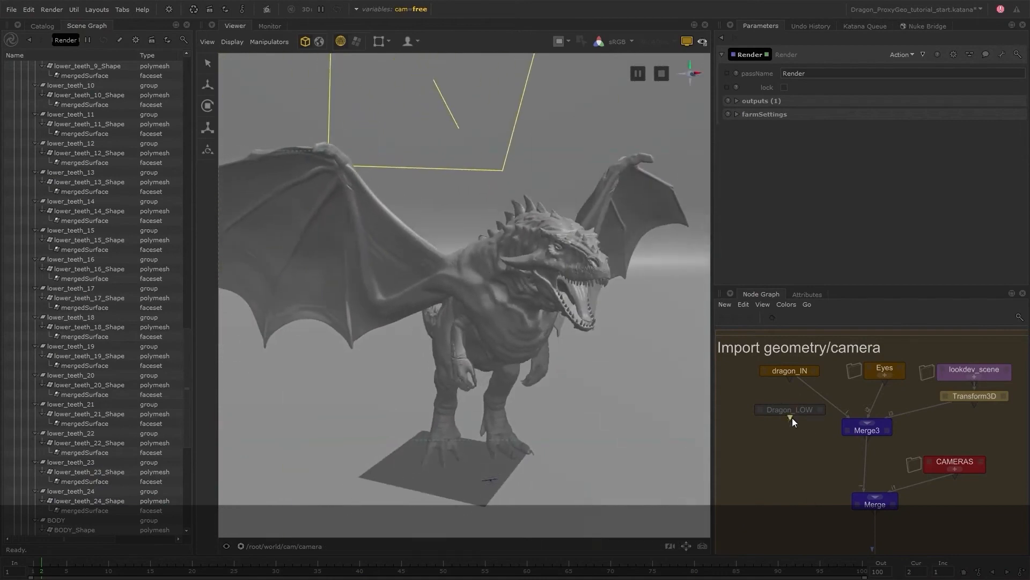
Step: Display the Dragon_LOW node with its parameters and inspect the low-poly dragon's body mesh from the front
double_click(800, 406)
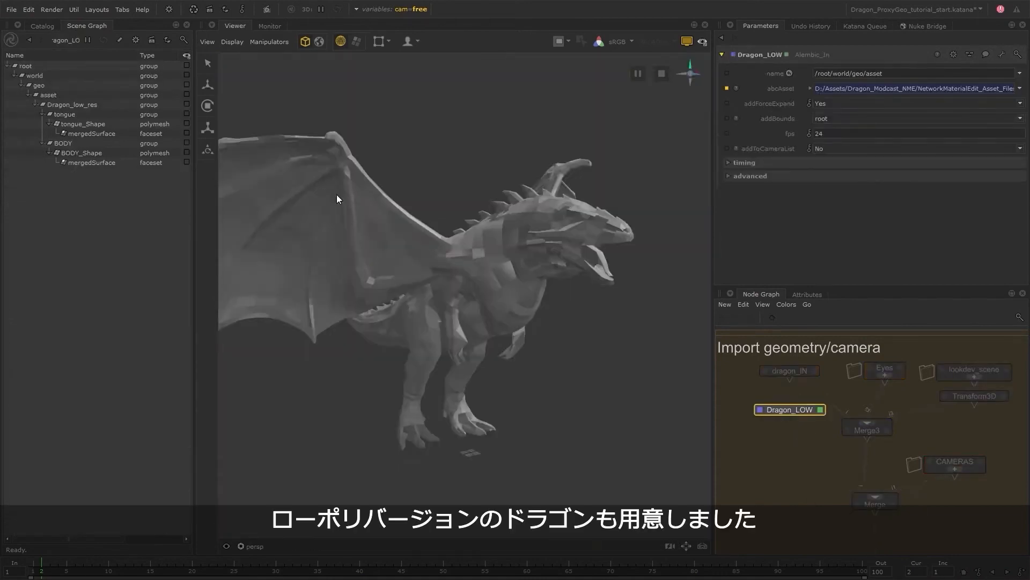
left_click(479, 237)
scroll(470, 256, "up", 5)
left_click(612, 338)
left_click_drag(565, 237, 584, 336, "alt")
left_click(527, 299)
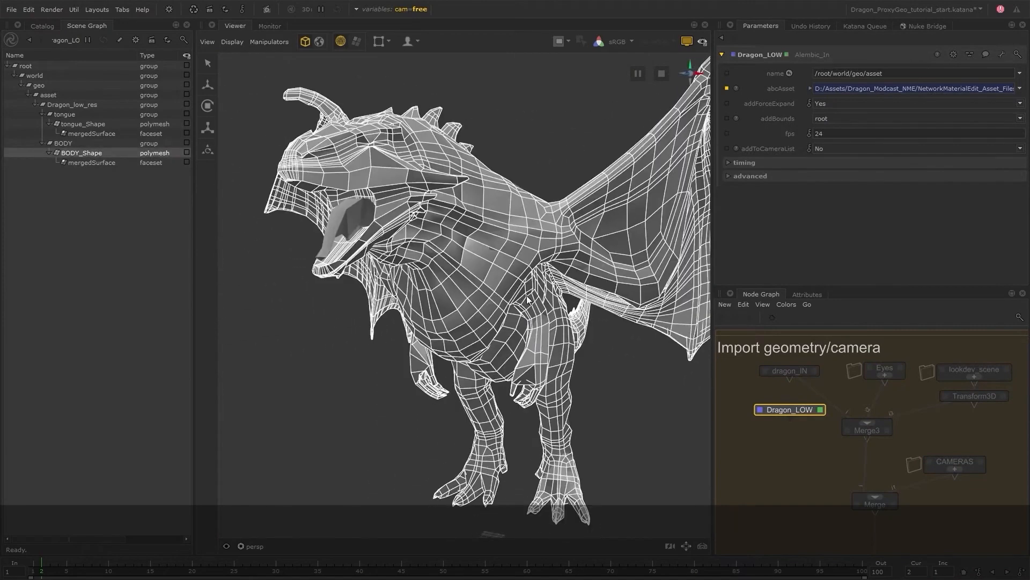
Step: Switch the displayed scene and the edited parameters back to the Render node at the end of the node graph
scroll(805, 483, "down", 4)
middle_click_drag(902, 530, 902, 403)
middle_click_drag(942, 547, 943, 449)
scroll(842, 512, "up", 4)
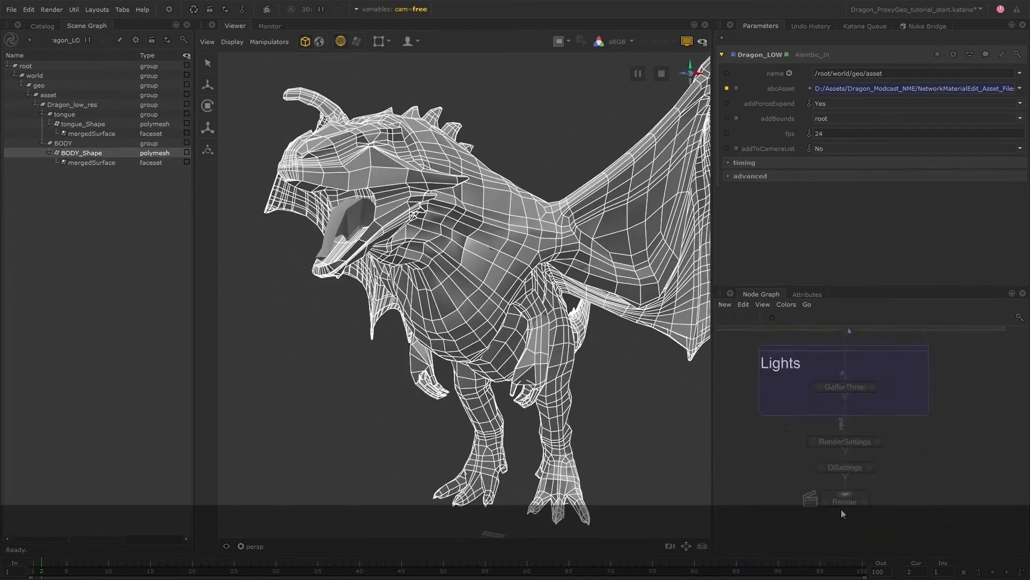
scroll(842, 513, "up", 3)
double_click(852, 503)
scroll(852, 503, "down", 6)
middle_click_drag(818, 391, 821, 554)
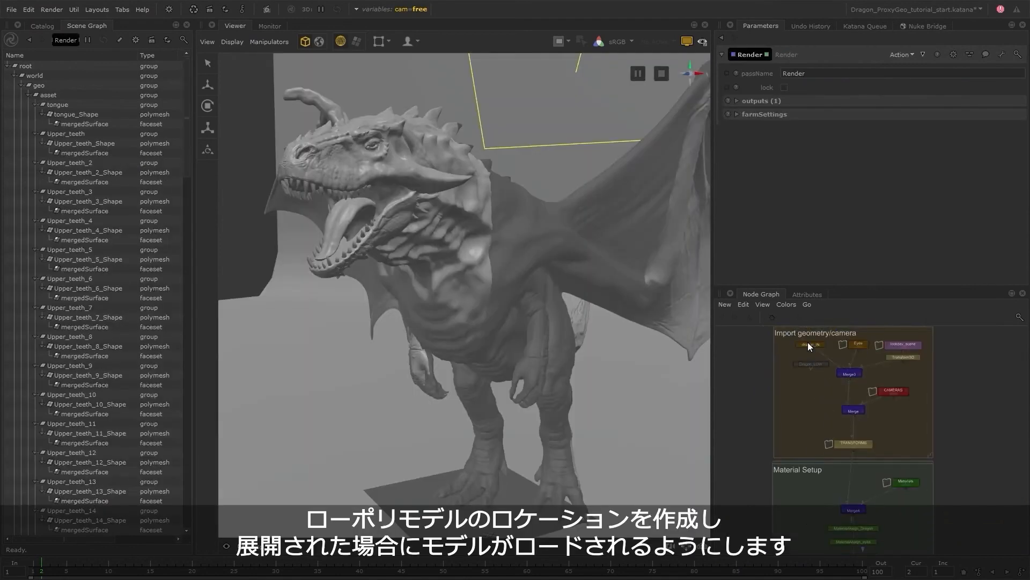
Step: Collapse the asset location in the scene graph to view the dragon's bounding box, and expand it again
scroll(809, 344, "up", 4)
middle_click_drag(817, 362, 819, 402)
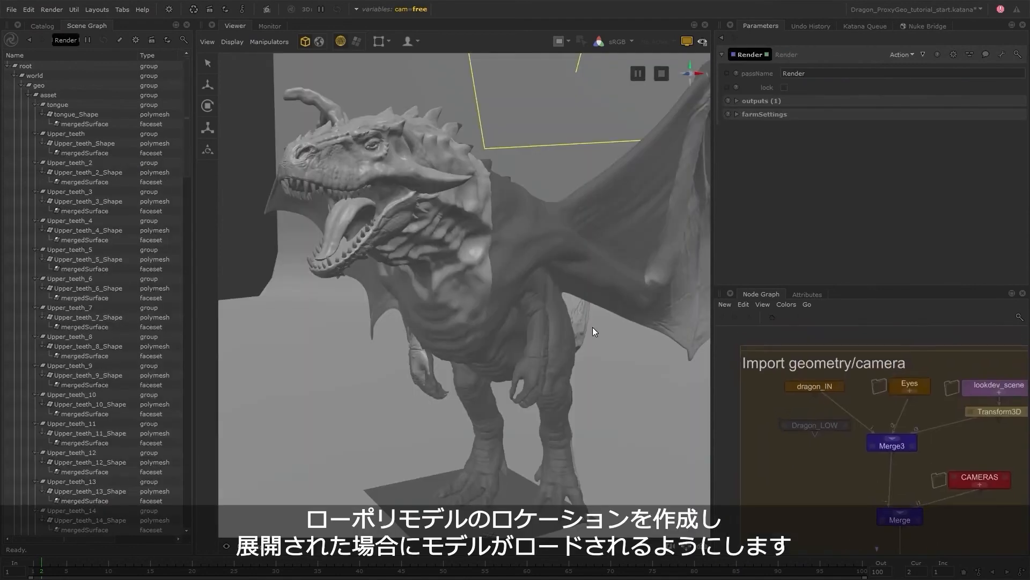
left_click(29, 95)
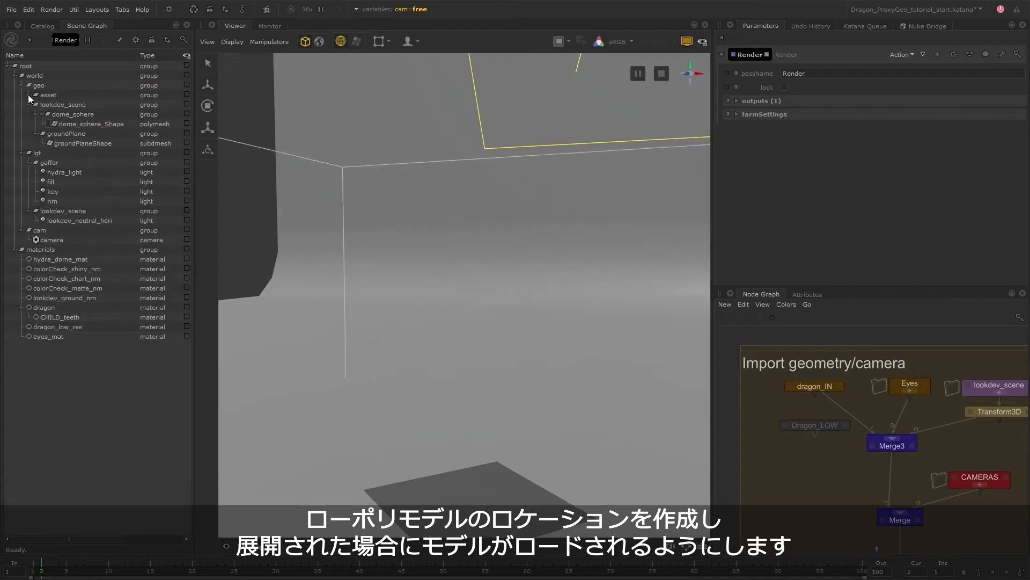
scroll(289, 240, "down", 4)
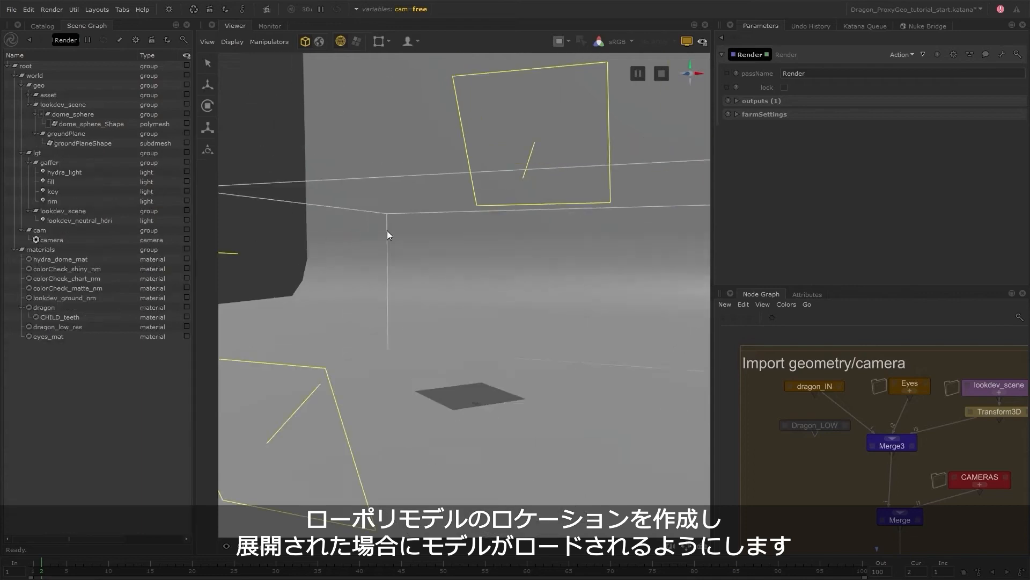
scroll(397, 214, "up", 2)
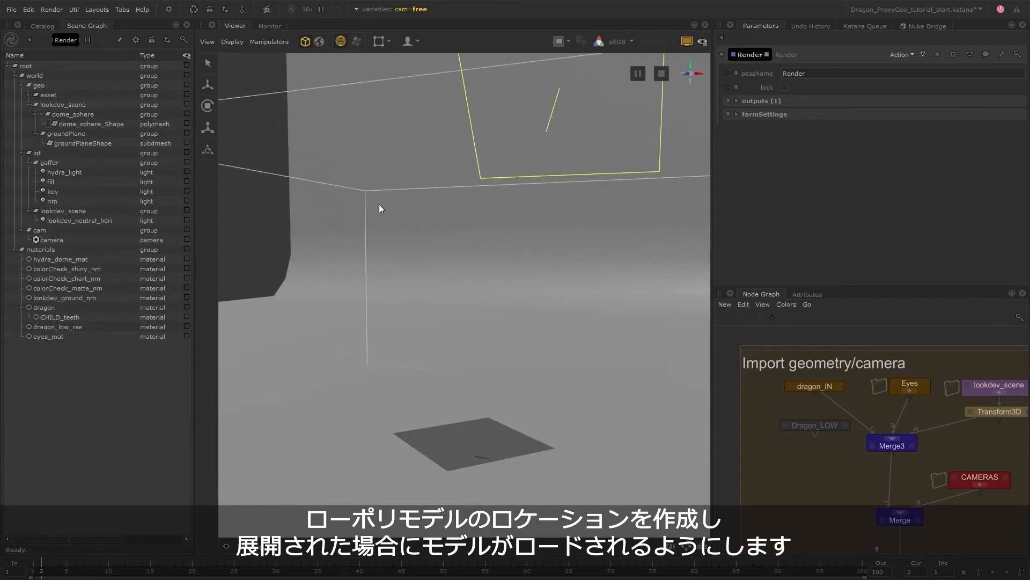
left_click(28, 95)
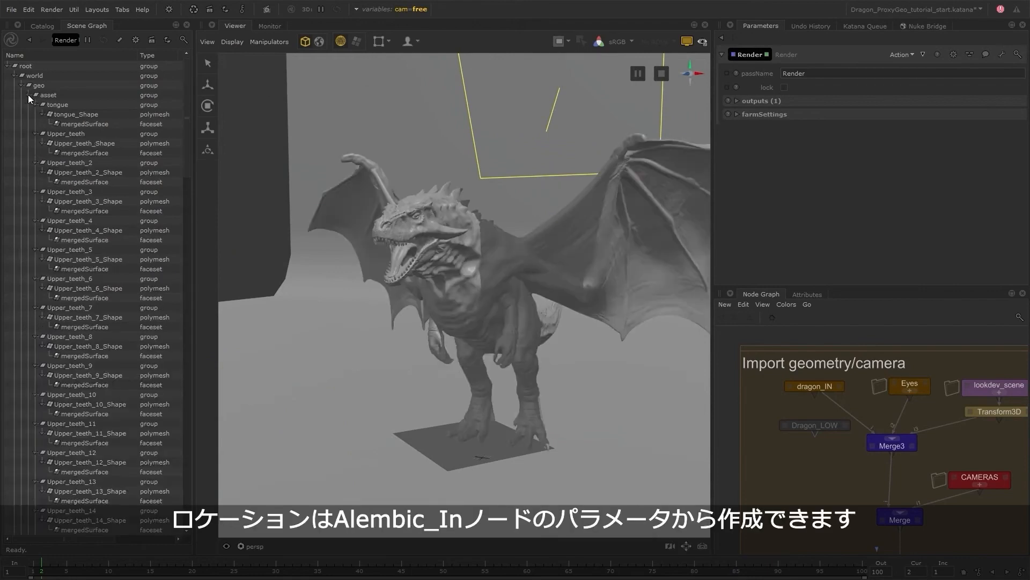
Step: Set the dragon_IN node's location name to /root/world/geo/asset/dragon_proxy/dragon and copy the added part of the path
left_click(839, 387)
left_click(902, 75)
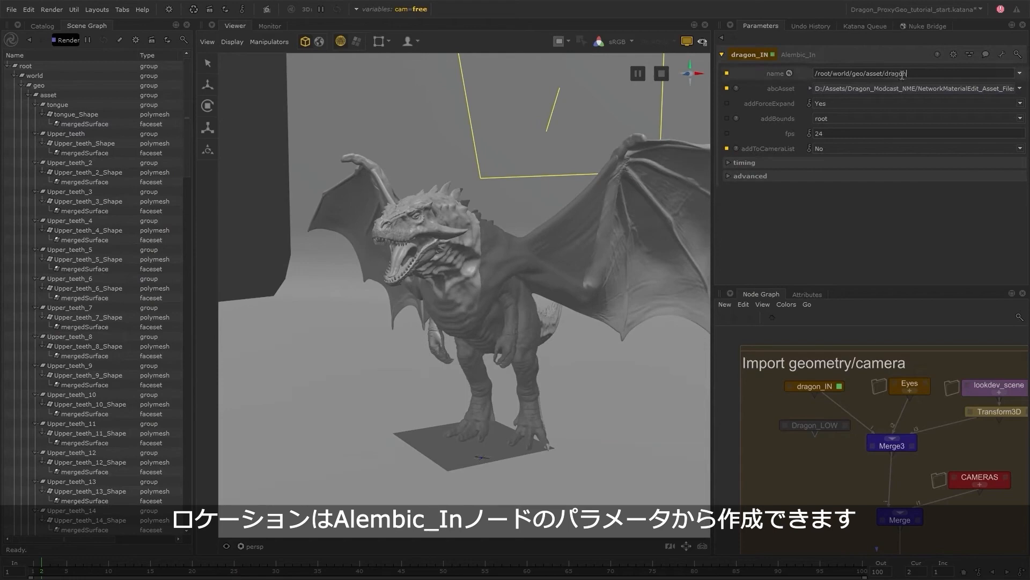
type("/dragon_proxy/dragon/")
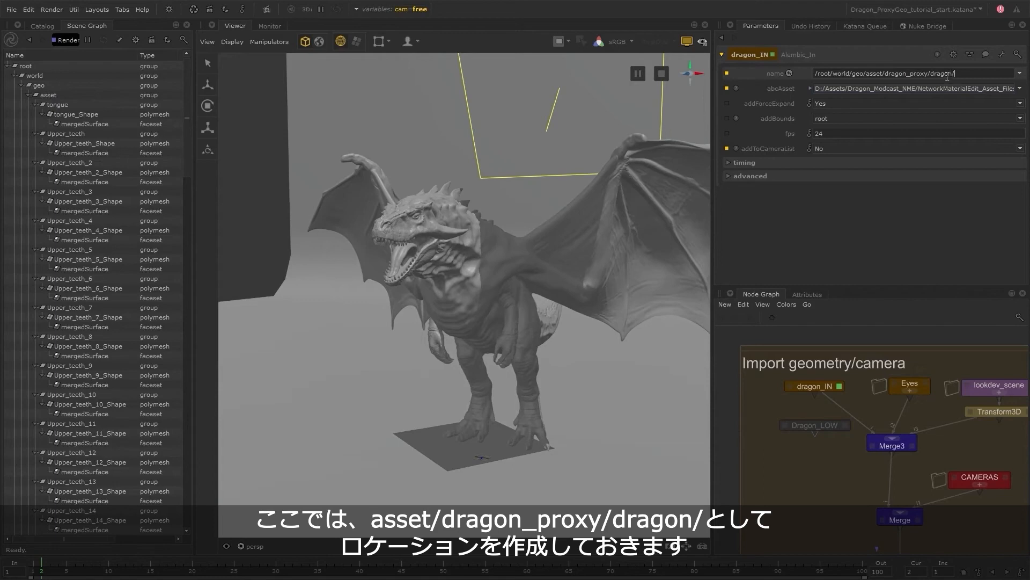
left_click_drag(958, 74, 884, 75)
key("ctrl+c")
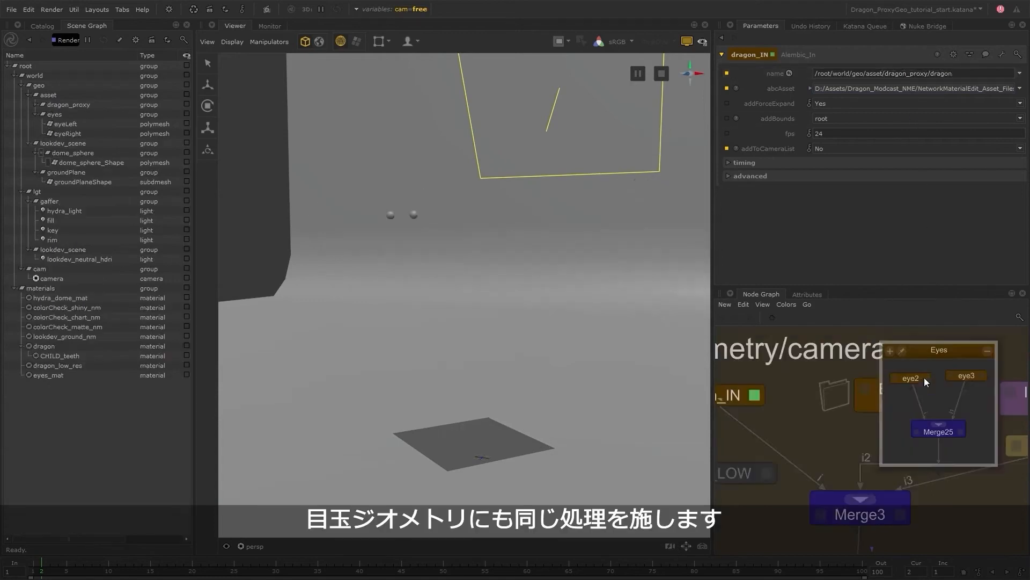
Step: Rename the eye2 and eye3 locations to eyeLeft and eyeRight under /root/world/geo/asset/dragon_proxy/dragon/eyes, and close the Eyes group
left_click(899, 73)
type("/dragon_proxy/dragon/")
key("Return")
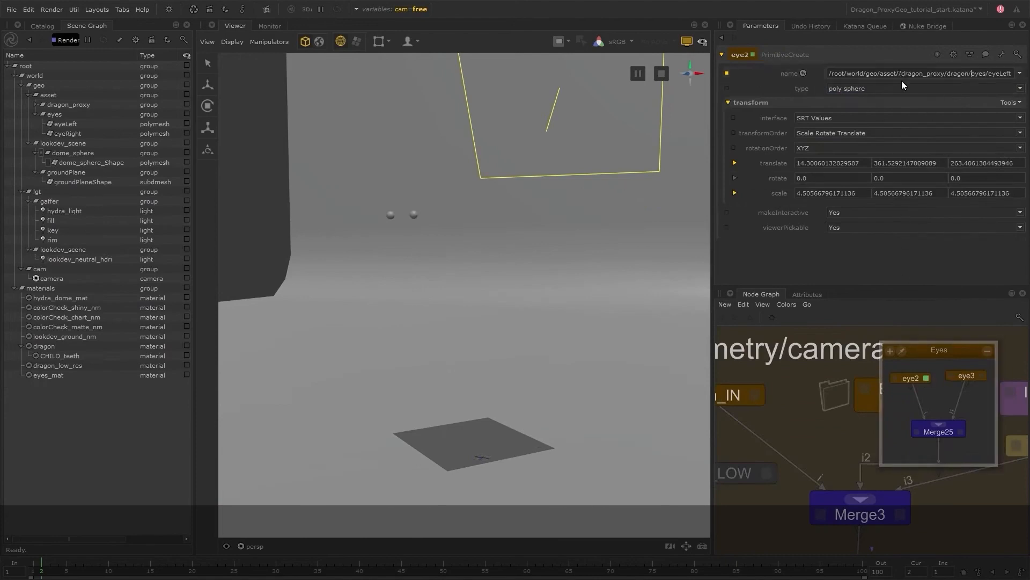
left_click(966, 376)
left_click(899, 73)
key("ctrl+v")
key("Return")
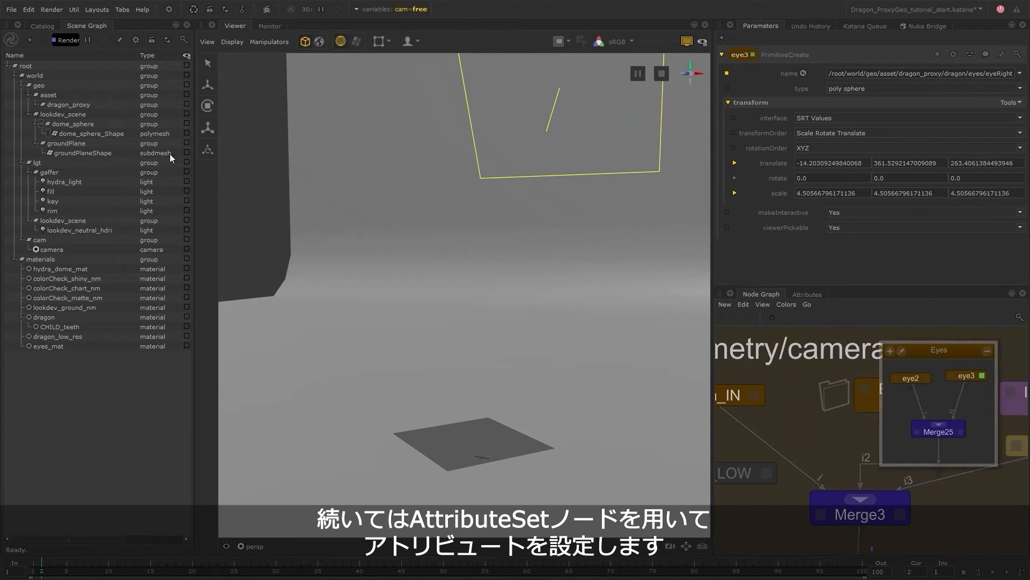
left_click(986, 351)
Step: Insert an AttributeSet node directly below dragon_IN and open its parameters for editing
middle_click_drag(751, 412, 837, 412)
left_click(816, 394)
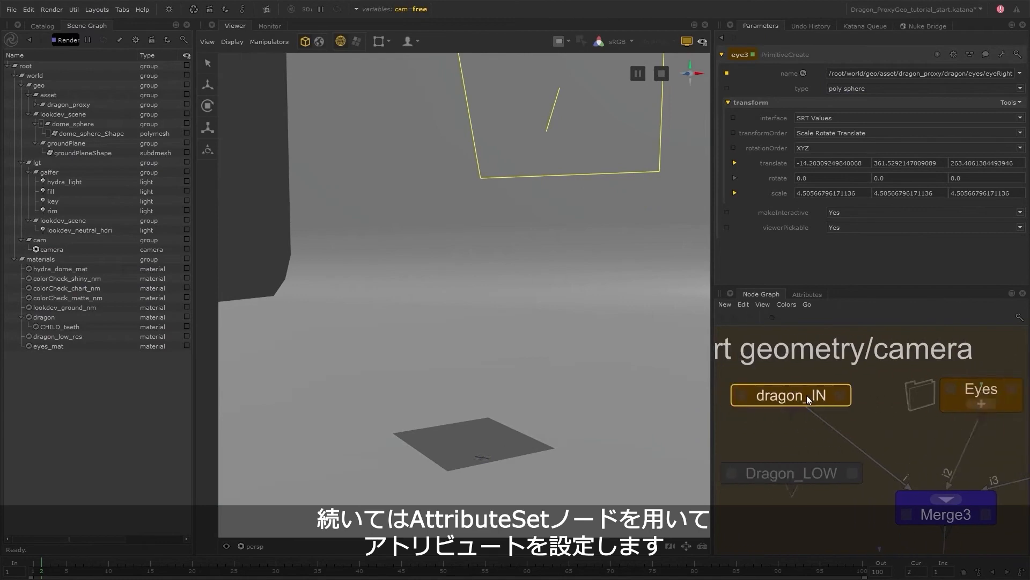
key("Tab")
type("at")
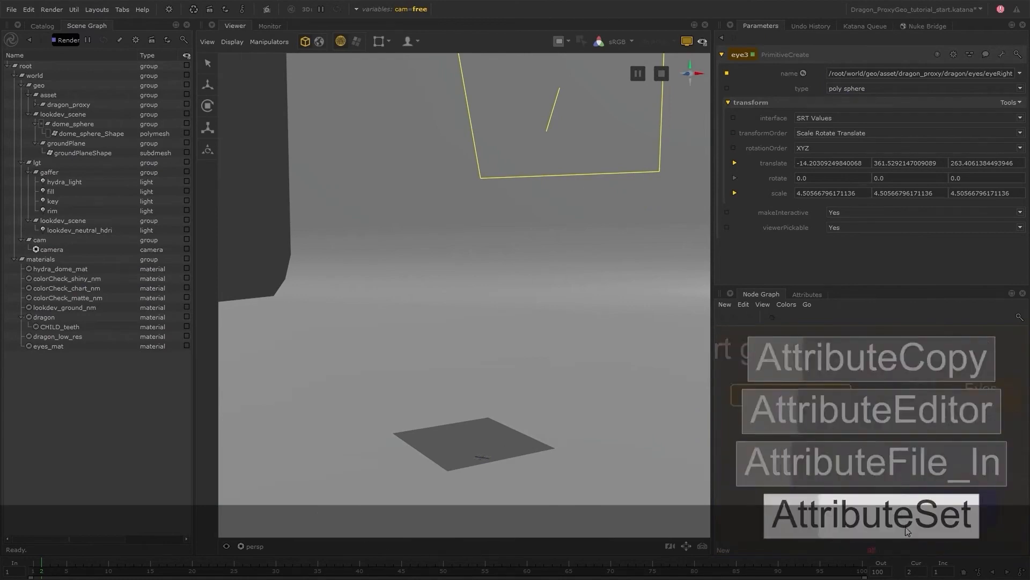
left_click(907, 527)
left_click(836, 438)
left_click(845, 433)
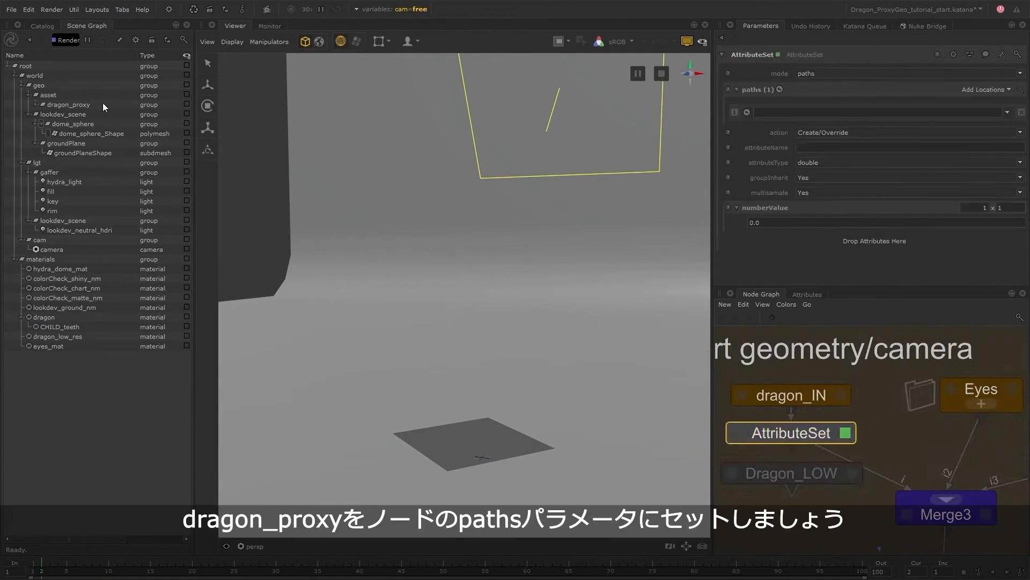
Step: Target the AttributeSet at /root/world/geo/asset/dragon_proxy and define a string attribute named proxies.viewer
left_click_drag(103, 107, 775, 110)
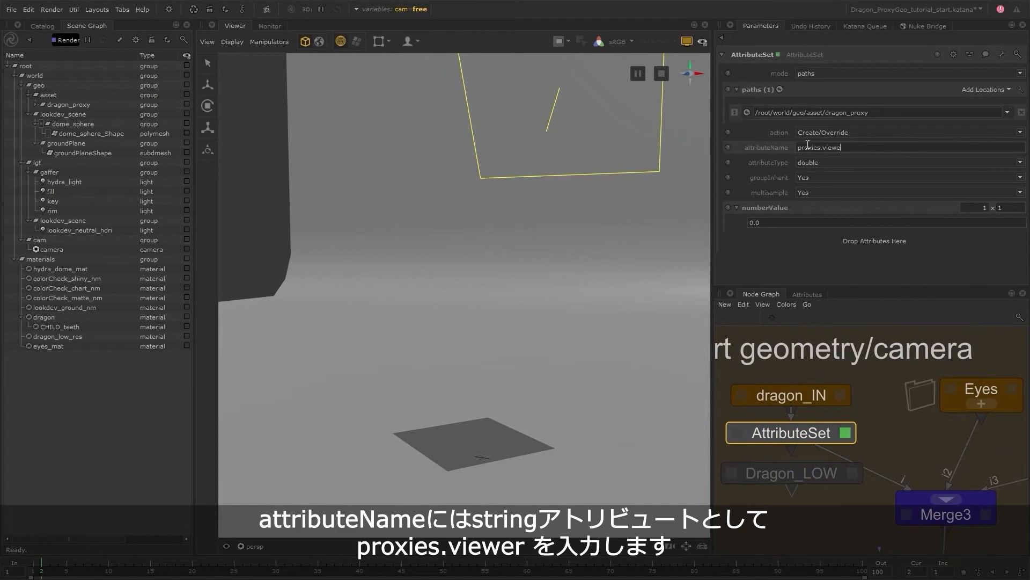
left_click(822, 163)
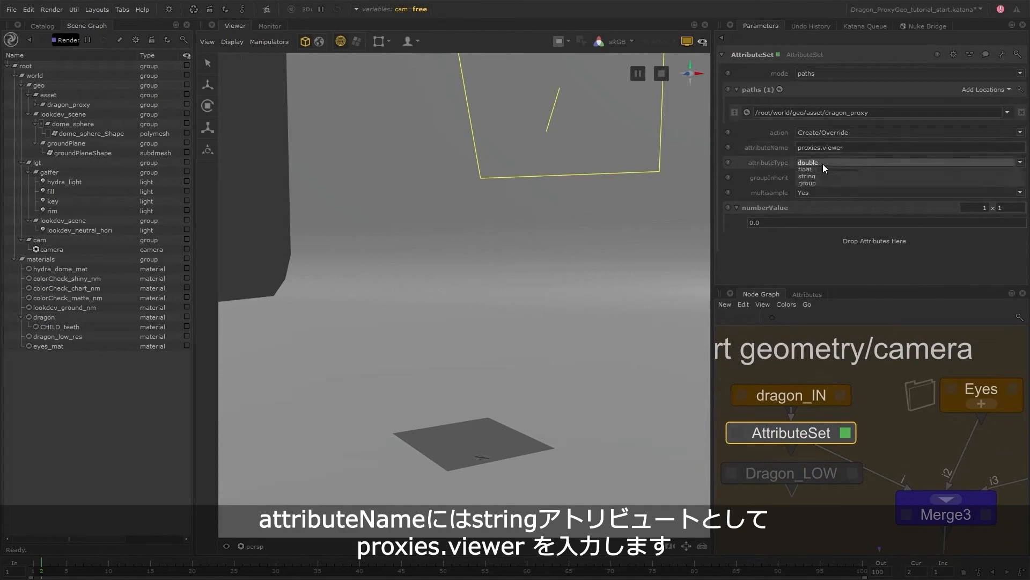
left_click(814, 191)
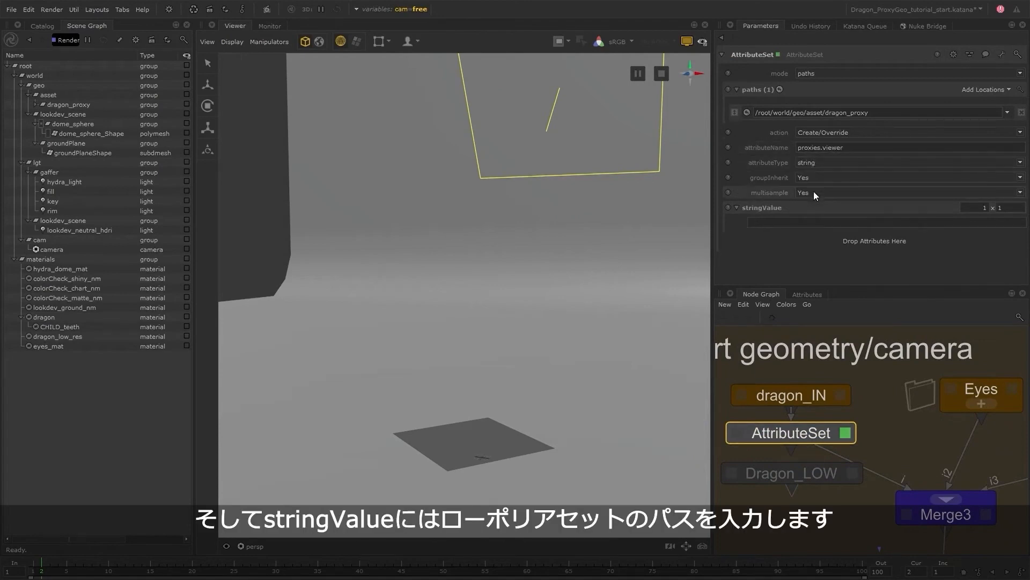
Step: Set the attribute's stringValue to the expression project.dir+'/Dragon_low_res.abc'
left_click(826, 222)
right_click(809, 223)
left_click(826, 266)
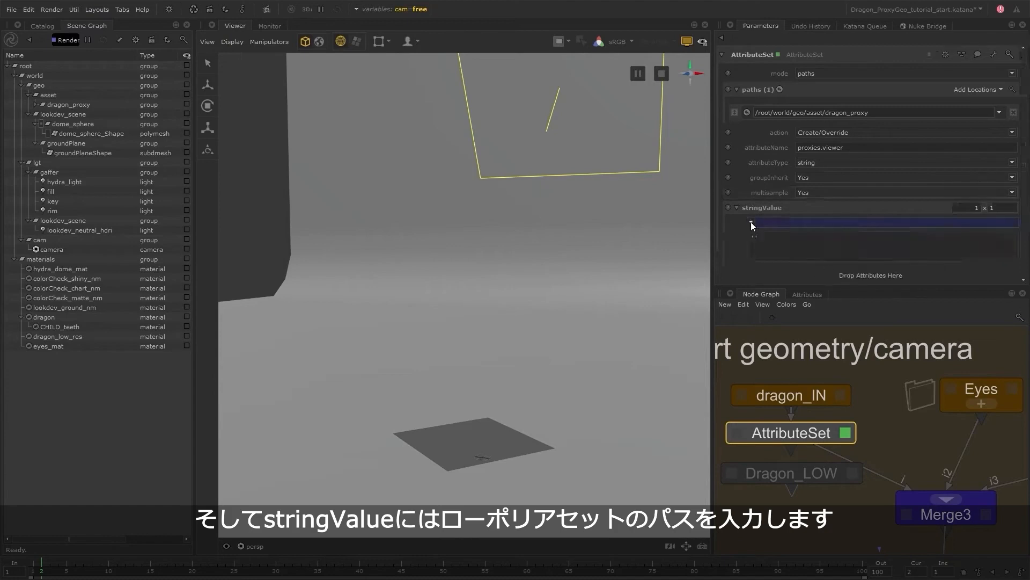
left_click_drag(761, 237, 749, 237)
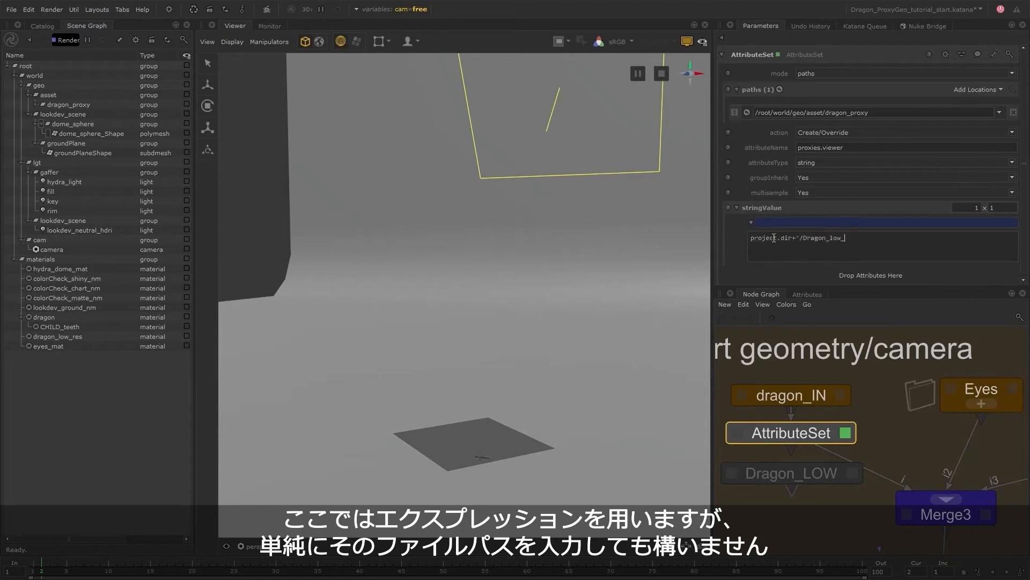
left_click(833, 371)
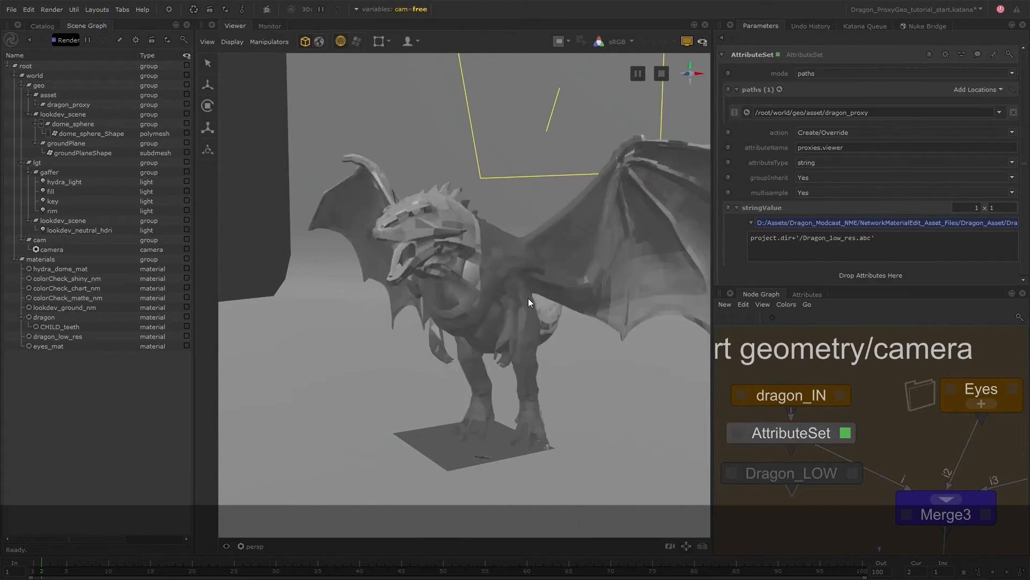
Step: Inspect the low-poly proxy dragon in the viewer from its other side
mouse_move(528, 298)
left_mouse_down("alt")
mouse_move(484, 283)
mouse_move(523, 282)
left_mouse_up("alt")
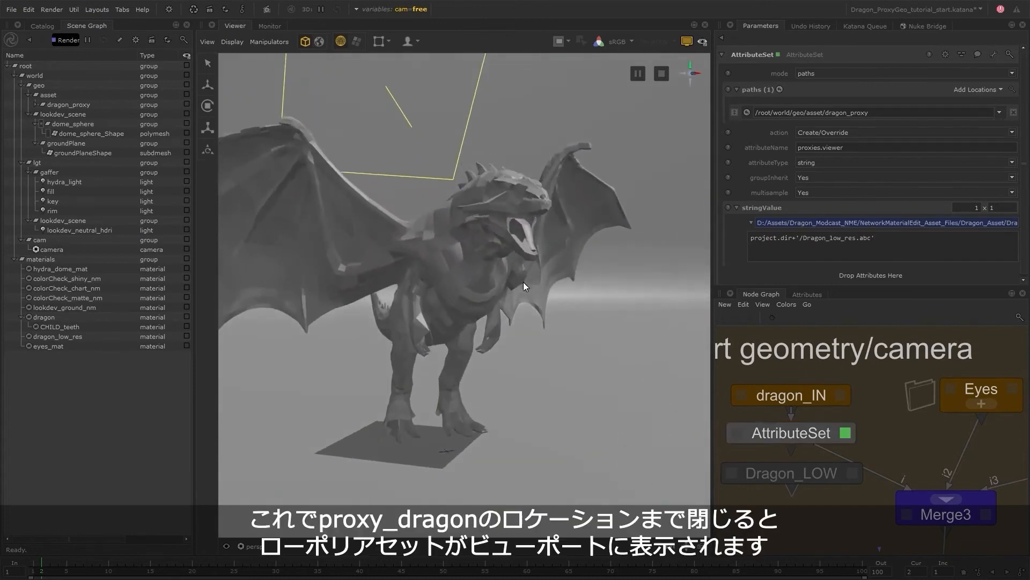
left_click(333, 218)
left_click(411, 190)
left_click(407, 191)
Step: Expand the dragon_proxy location by one level and view the dragon's bounding box from farther away
left_click(35, 104)
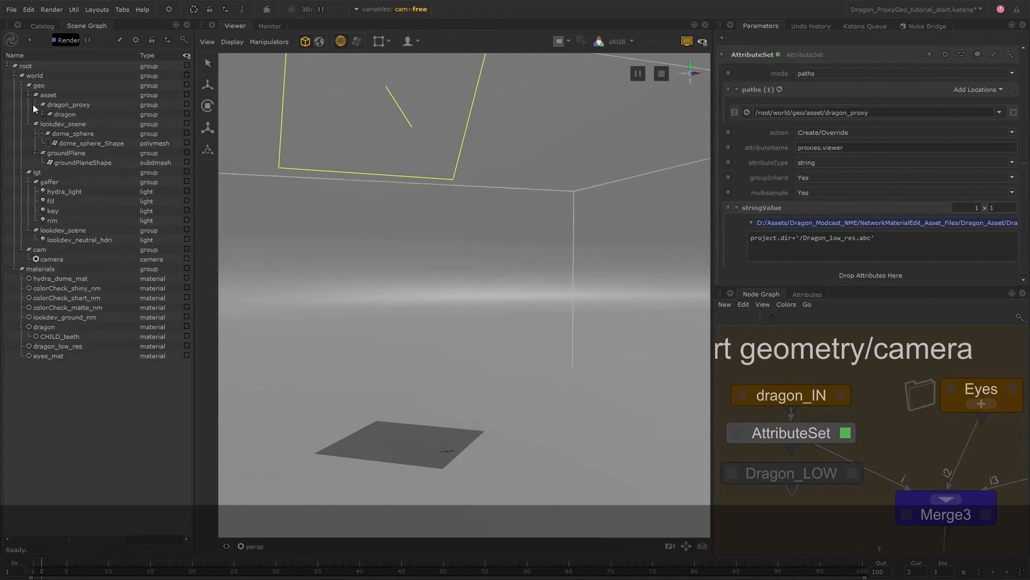
left_click_drag(404, 220, 412, 253, "alt")
scroll(412, 252, "down", 3)
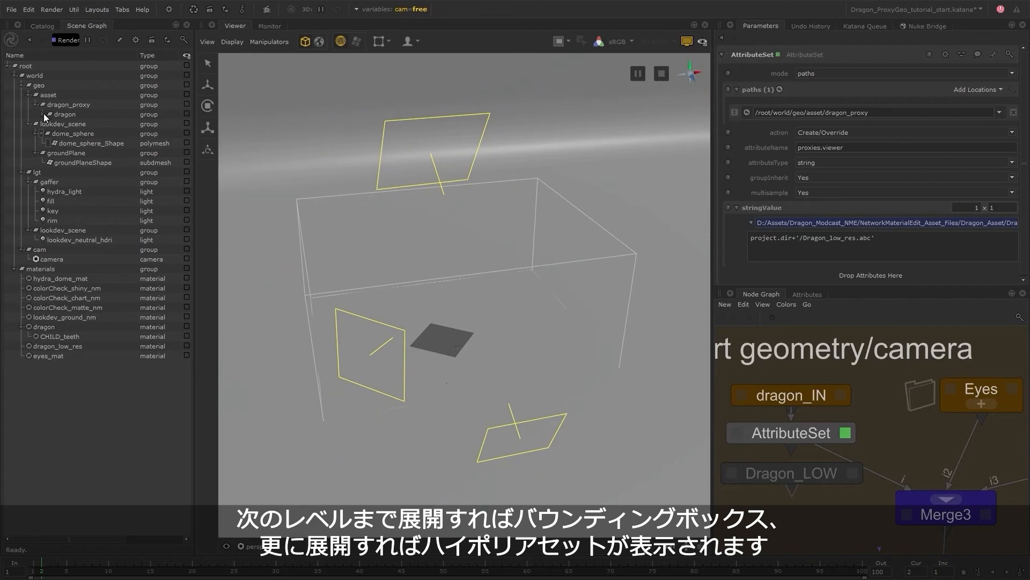
Step: Expand everything under the dragon location and examine the high-poly model up close
right_click(62, 114)
left_click(88, 121)
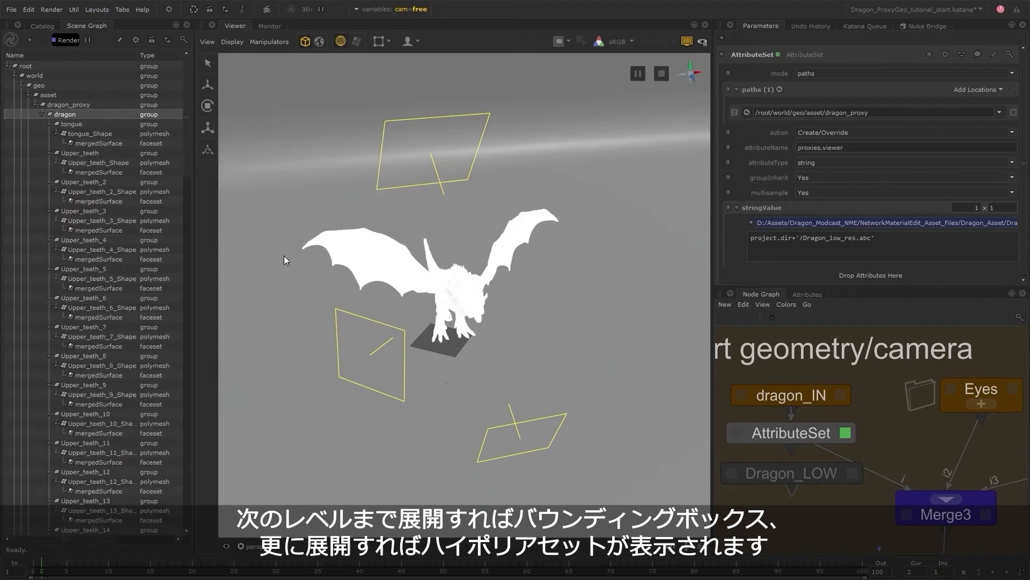
middle_click_drag(456, 290, 520, 309, "alt")
left_click_drag(479, 342, 585, 196, "alt")
scroll(585, 196, "up", 5)
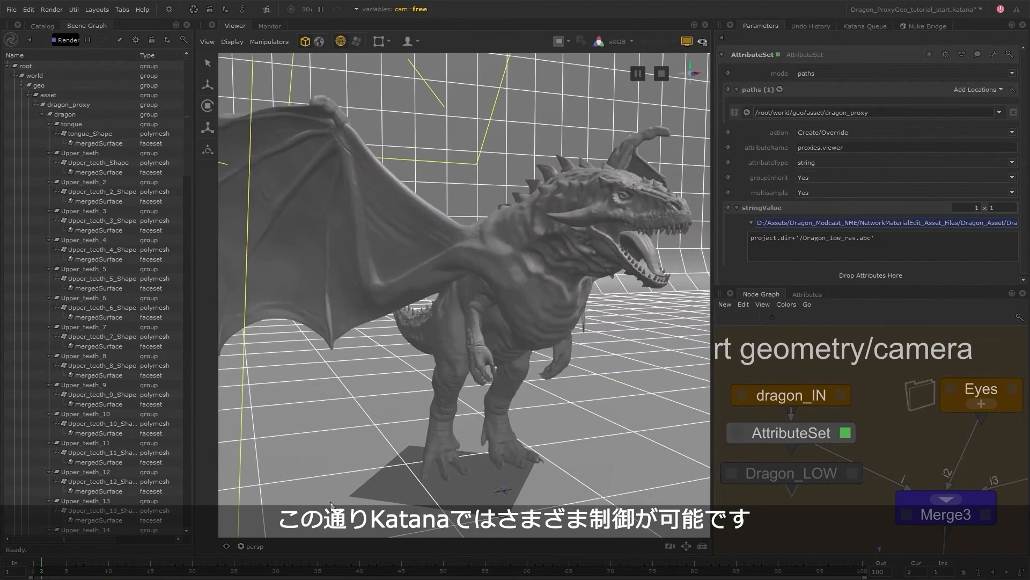
Step: Look through /root/world/cam/camera in the viewer and collapse dragon_proxy back to its low-poly stand-in
left_click(247, 546)
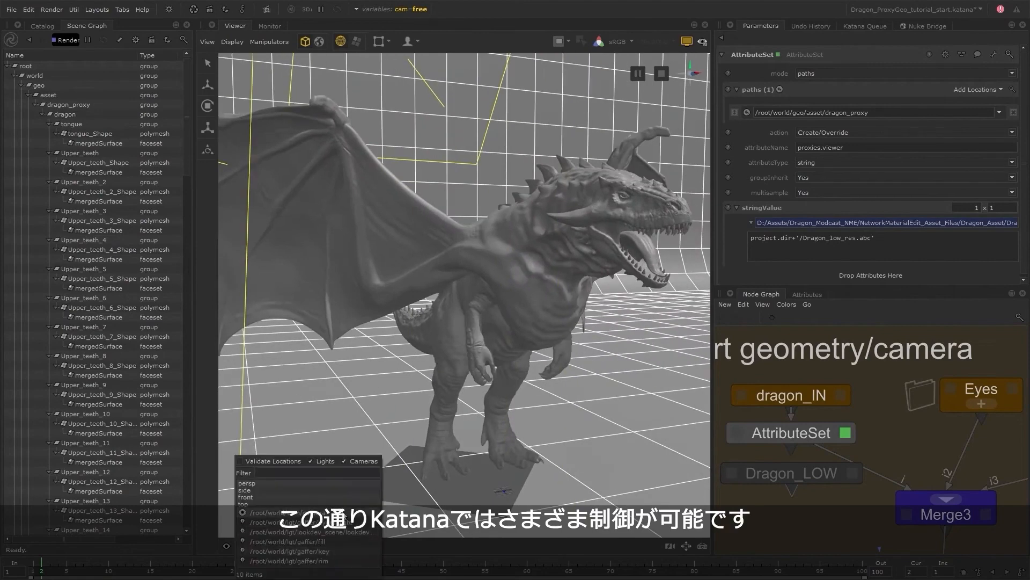
left_click(341, 512)
left_click(35, 104)
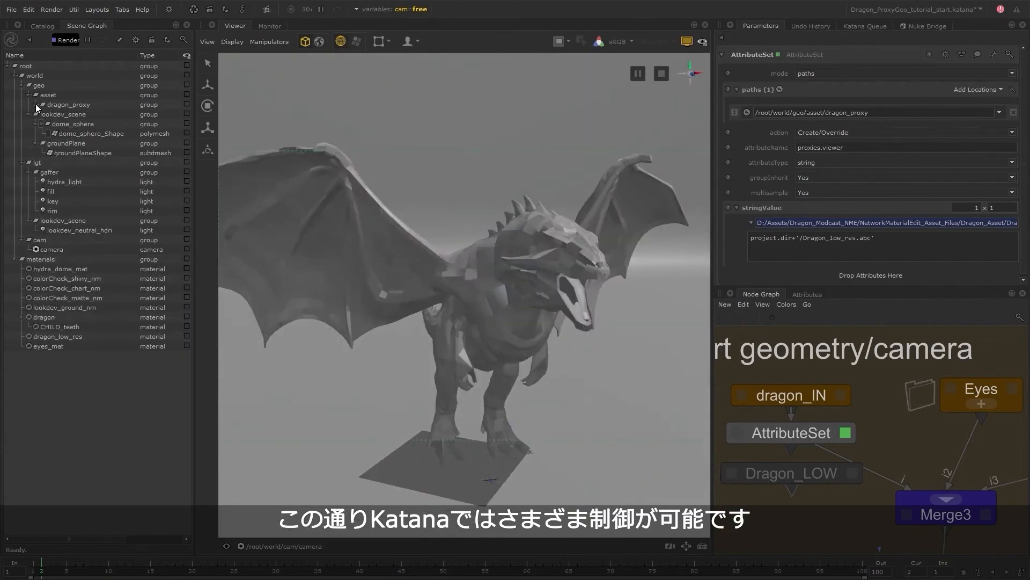
left_click(35, 104)
left_click(35, 104)
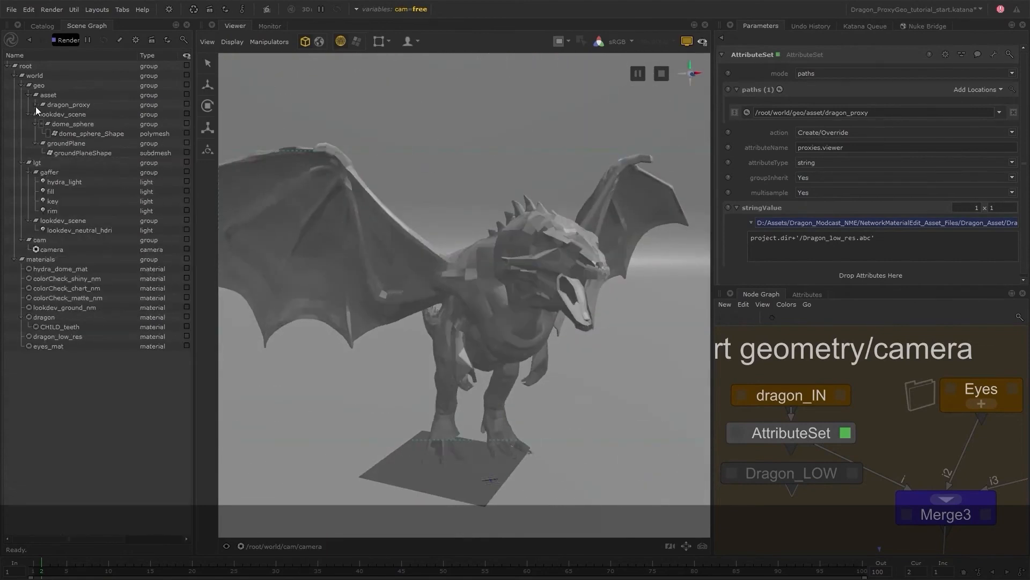
Step: Start a live render of the view node and maximise the viewer
left_click(60, 11)
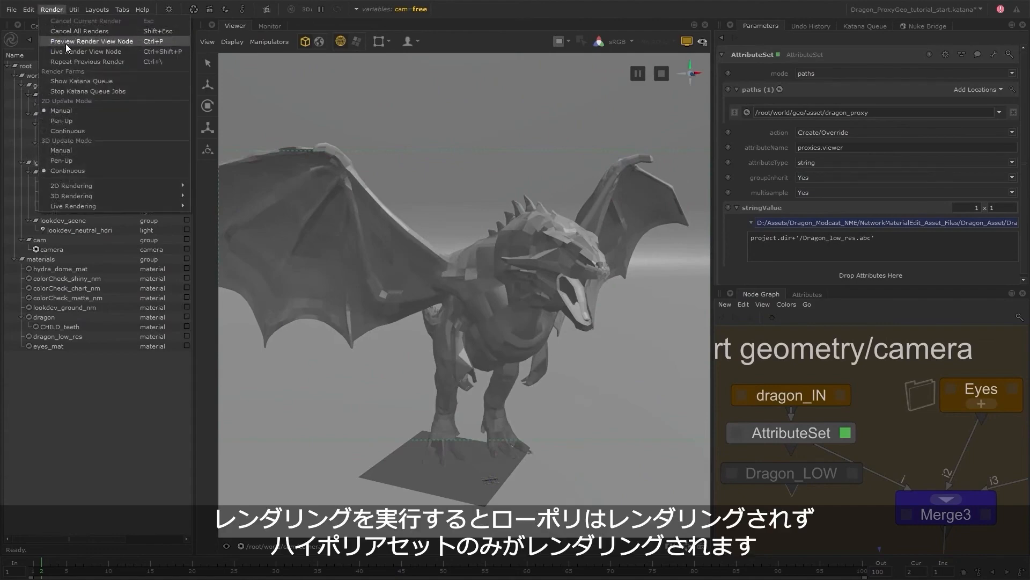
left_click(134, 53)
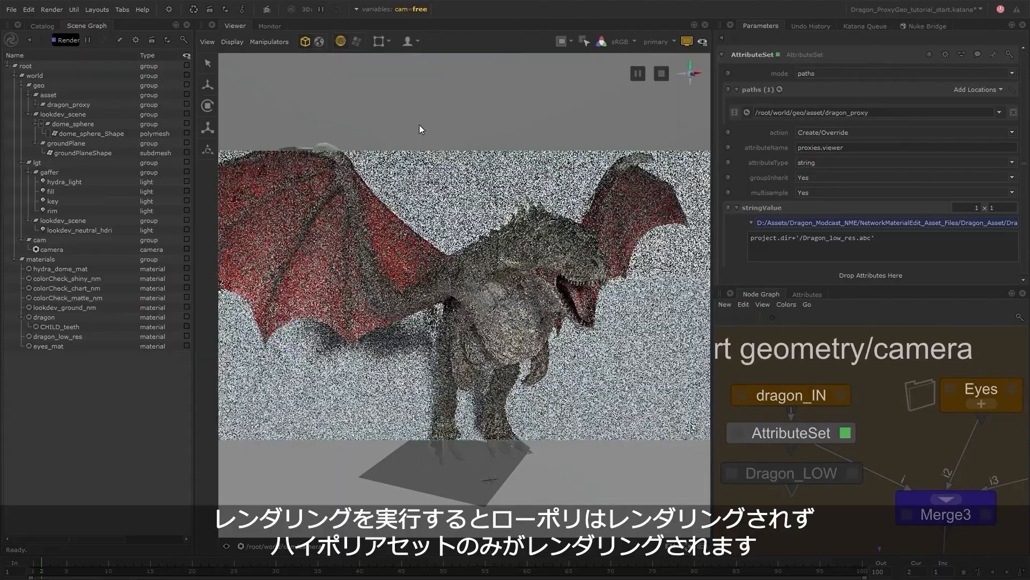
key("space")
Step: Activate the lighting tools in the viewer and reposition the light at the dragon's neck onto its upper neck
left_click(216, 44)
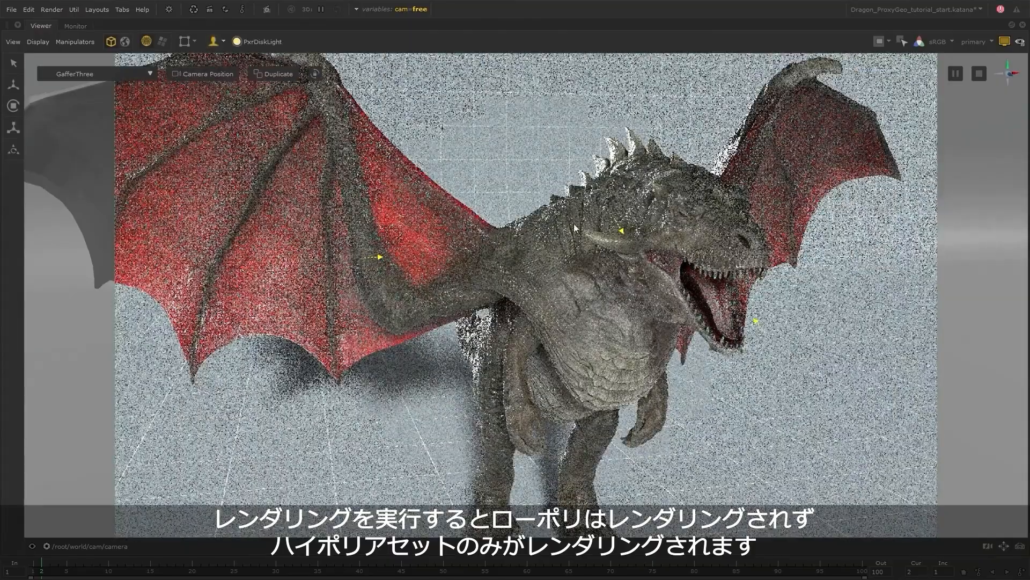
left_click(620, 230)
mouse_move(620, 230)
left_mouse_down()
mouse_move(569, 232)
mouse_move(583, 212)
left_mouse_up()
left_click_drag(583, 214, 620, 221, "alt")
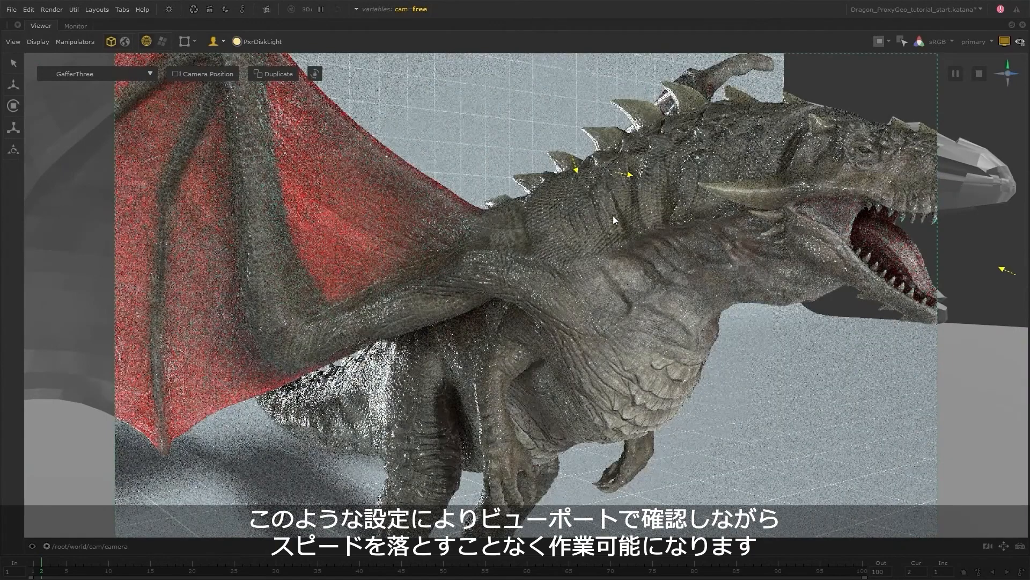
scroll(598, 225, "down", 5)
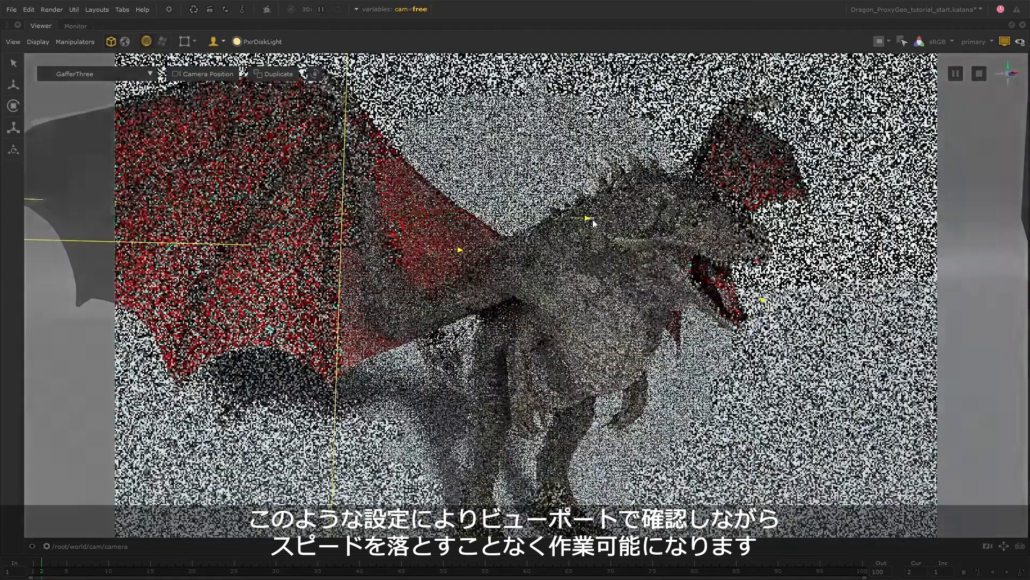
mouse_move(594, 222)
left_mouse_down()
mouse_move(636, 199)
mouse_move(628, 195)
left_mouse_up()
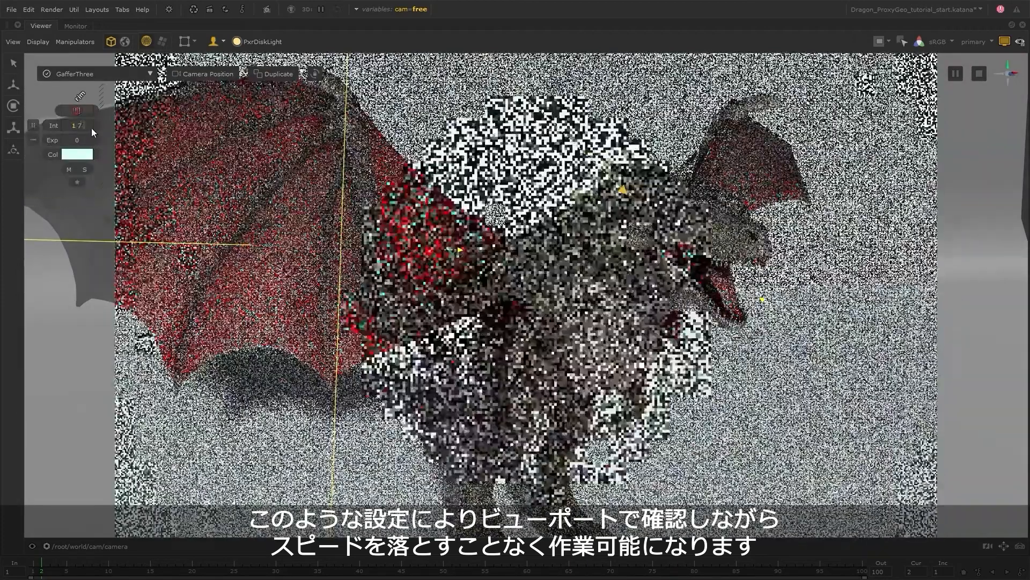
Step: Raise the selected light's intensity to 4.8 and change its colour to a pale pink
left_click_drag(91, 128, 108, 127)
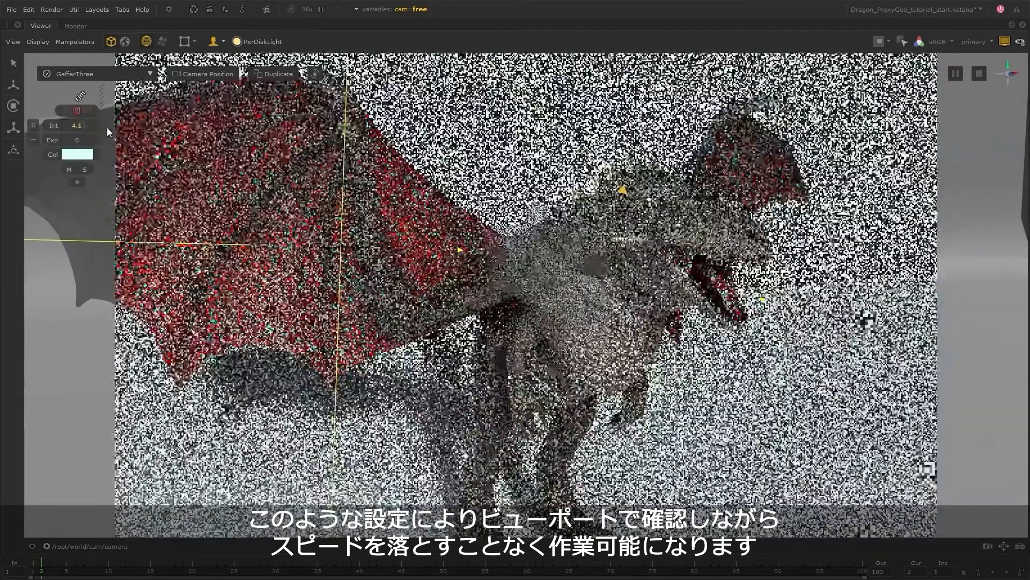
left_click(78, 155)
left_click_drag(513, 166, 304, 258)
mouse_move(471, 361)
left_mouse_down()
mouse_move(459, 360)
mouse_move(458, 346)
mouse_move(453, 360)
left_mouse_up()
left_click(160, 261)
left_click(367, 430)
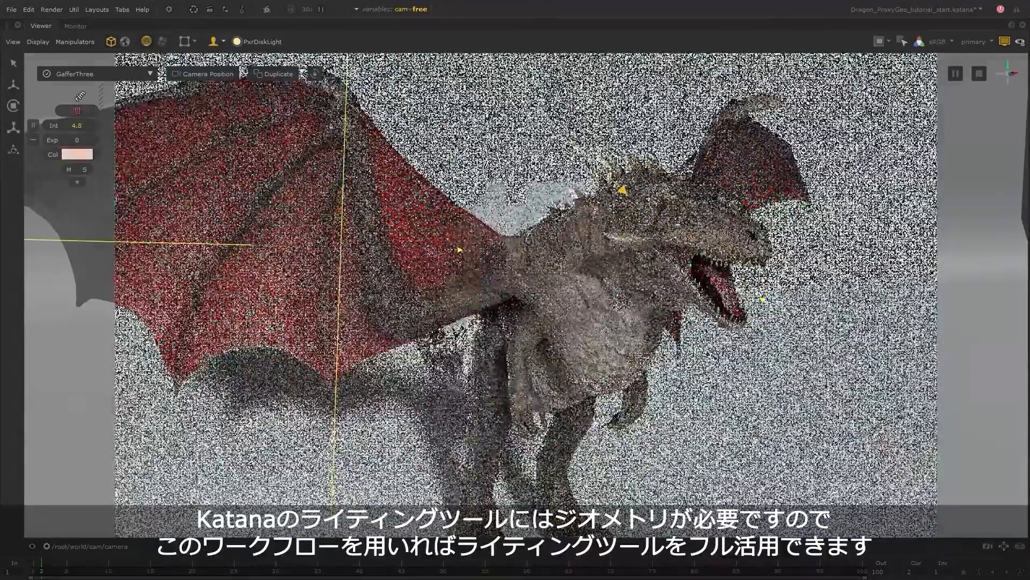
Step: Tint the key light pale cyan and reposition it onto the side of the dragon's head
left_click(764, 301)
left_click(77, 155)
left_click_drag(679, 243, 667, 244)
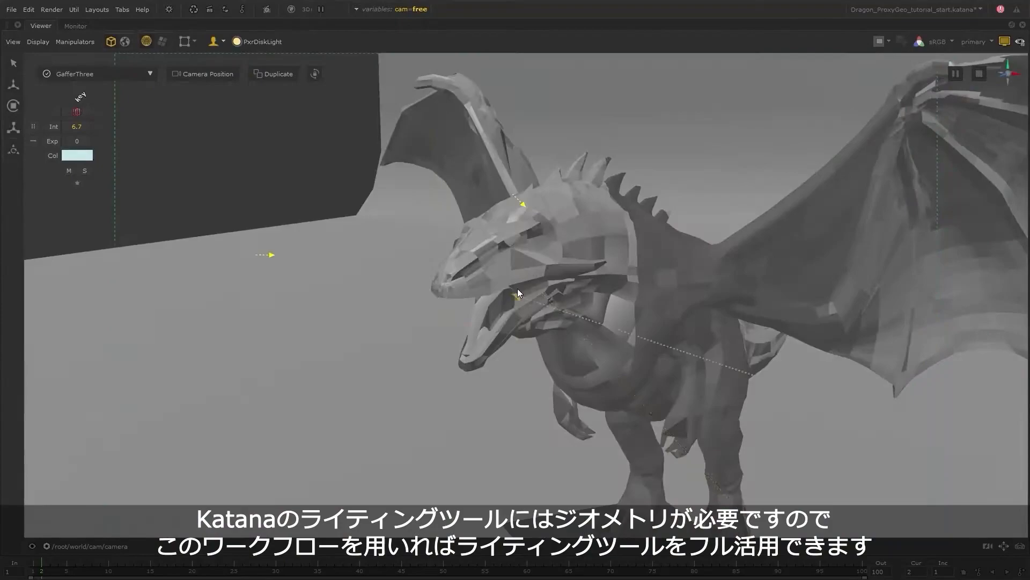
left_click_drag(517, 291, 548, 272)
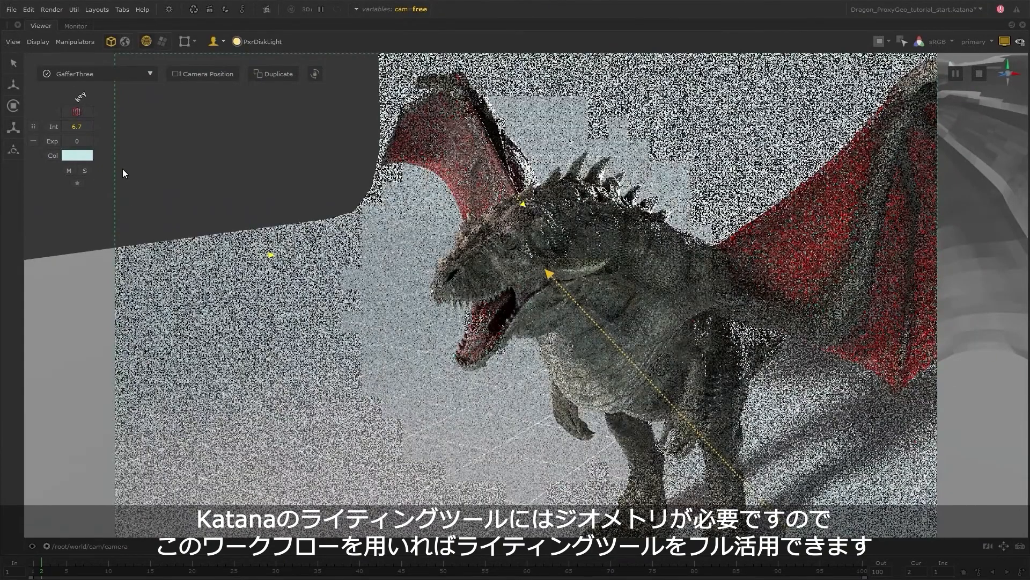
Step: Solo the key light and raise its intensity to 14.5
left_click(86, 172)
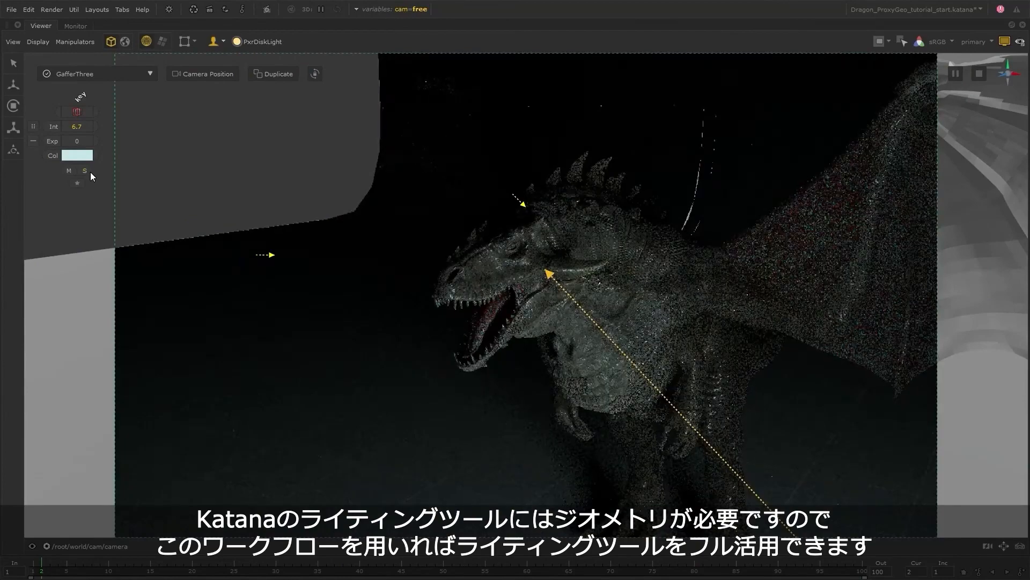
left_click_drag(91, 128, 133, 128)
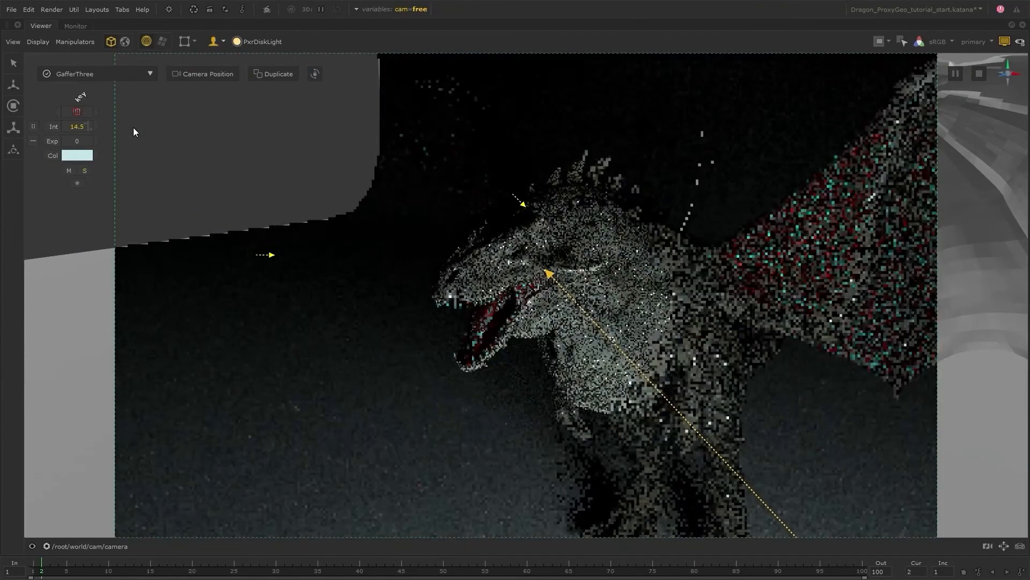